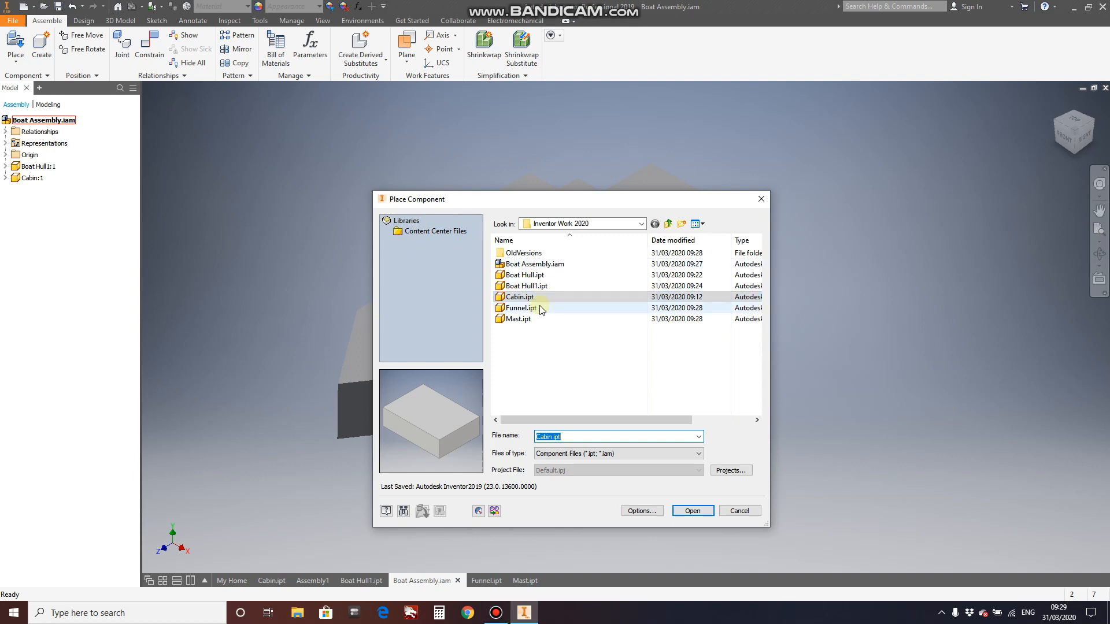
- Place one instance each of Funnel.ipt and Mast.ipt in the assembly, in the empty space beside the boat
{"action": "left_click", "coordinate": [529, 308]}
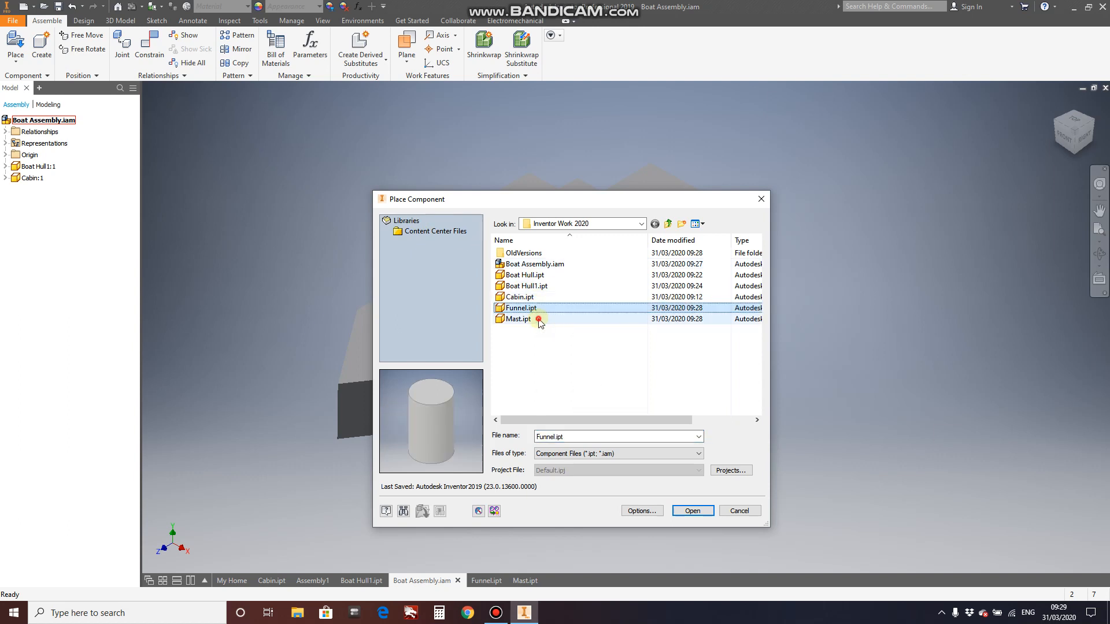
{"action": "left_click", "coordinate": [534, 319], "text": "ctrl"}
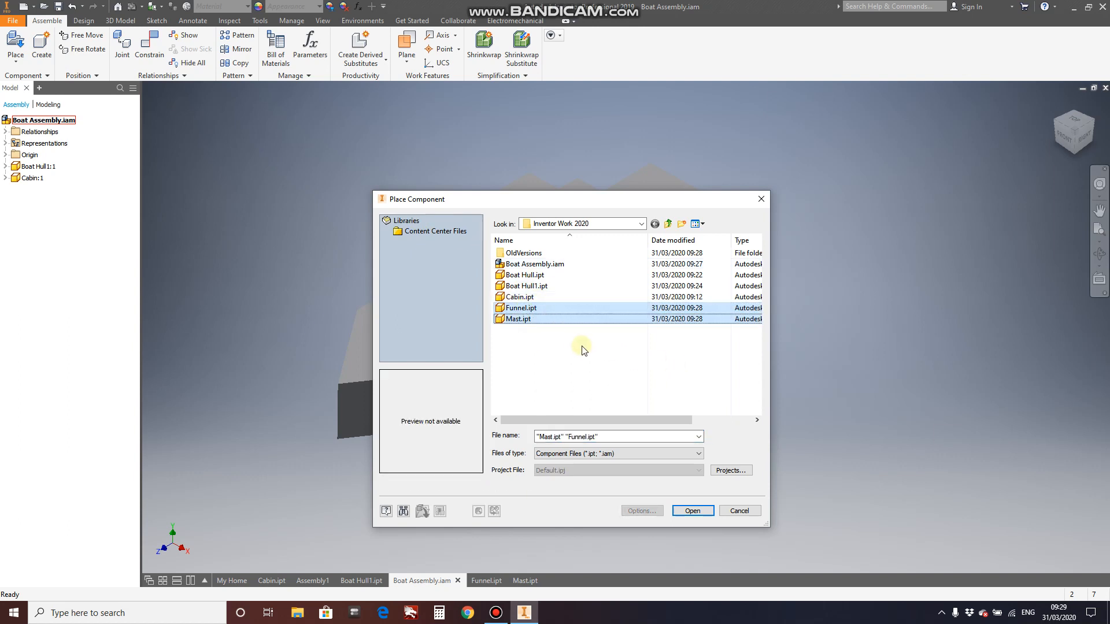
{"action": "left_click", "coordinate": [685, 509]}
{"action": "left_click", "coordinate": [914, 294]}
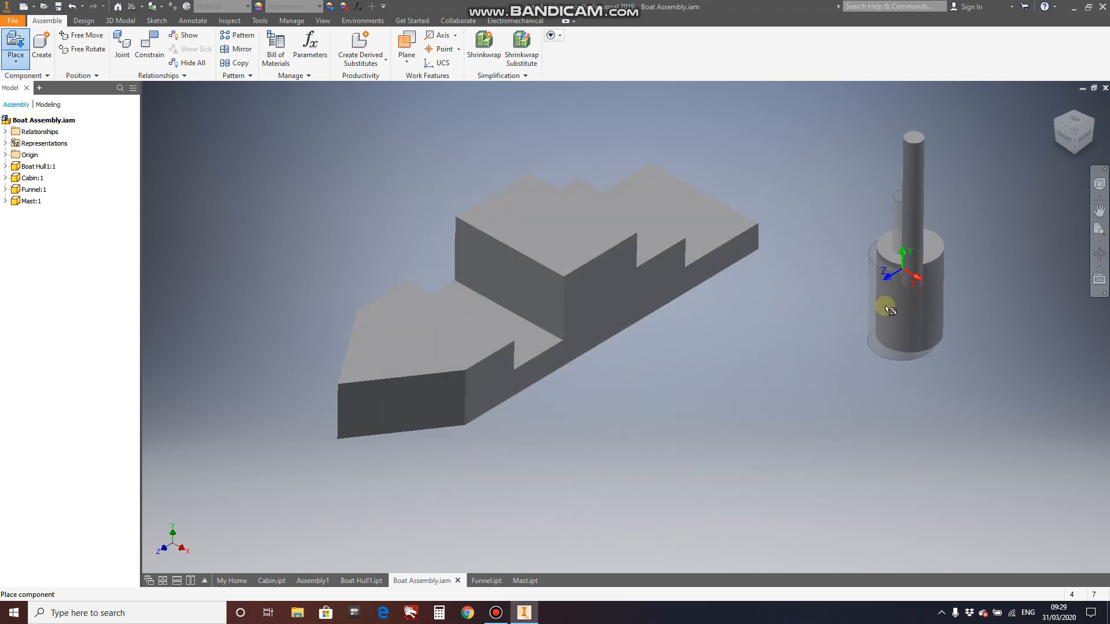
{"action": "key", "text": "Escape"}
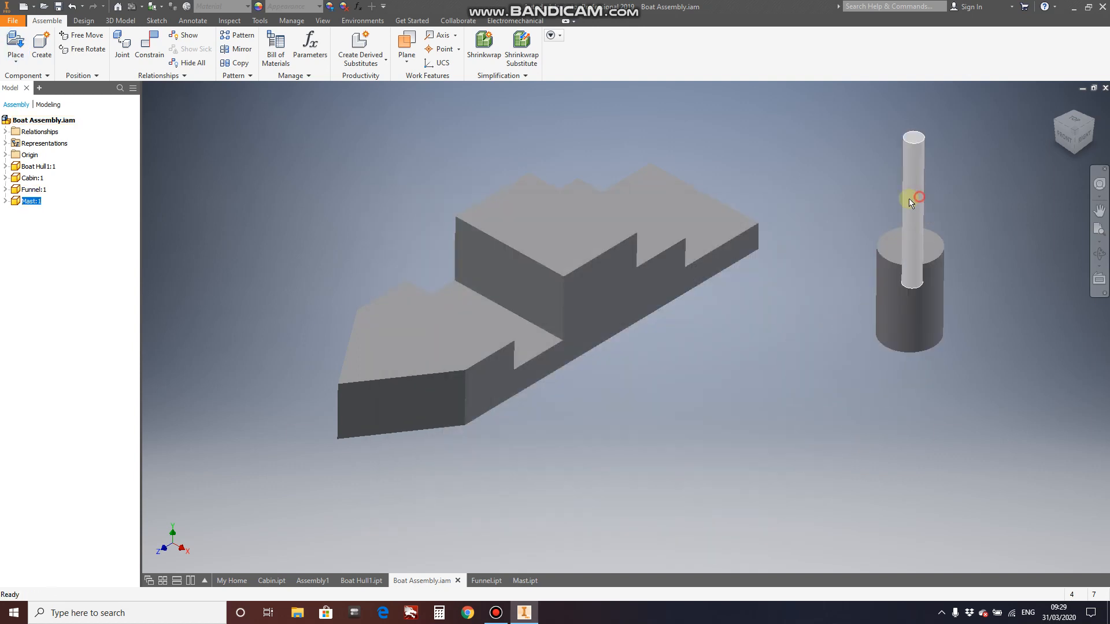
- Move the mast and the funnel apart so that they no longer overlap beside the boat
{"action": "left_click_drag", "start_coordinate": [924, 202], "coordinate": [832, 180]}
{"action": "left_click", "coordinate": [916, 292]}
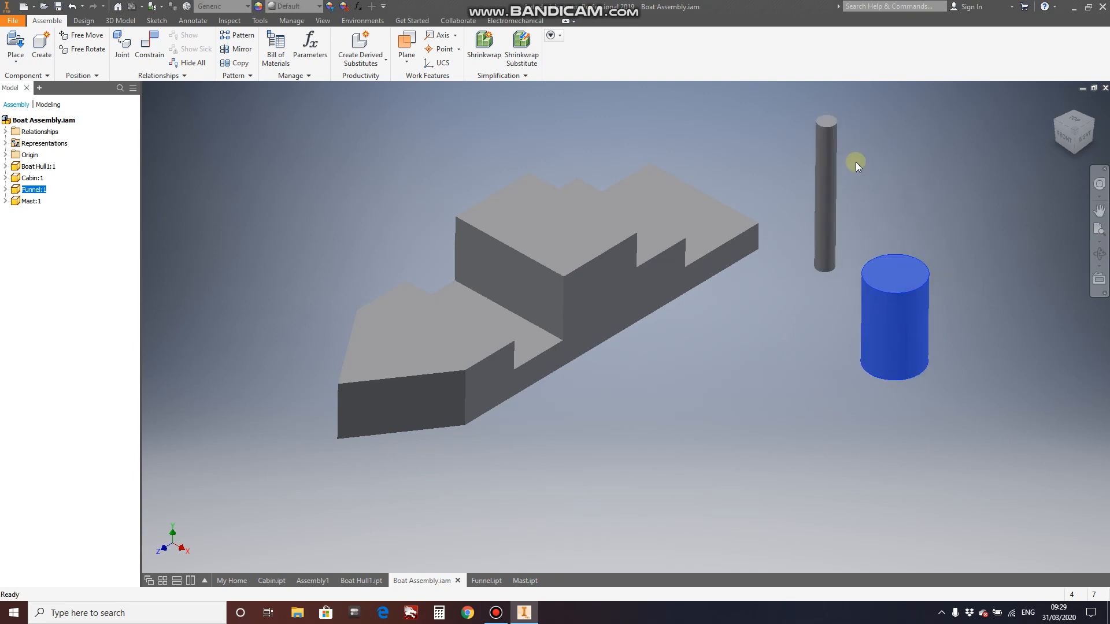
{"action": "left_click", "coordinate": [747, 346]}
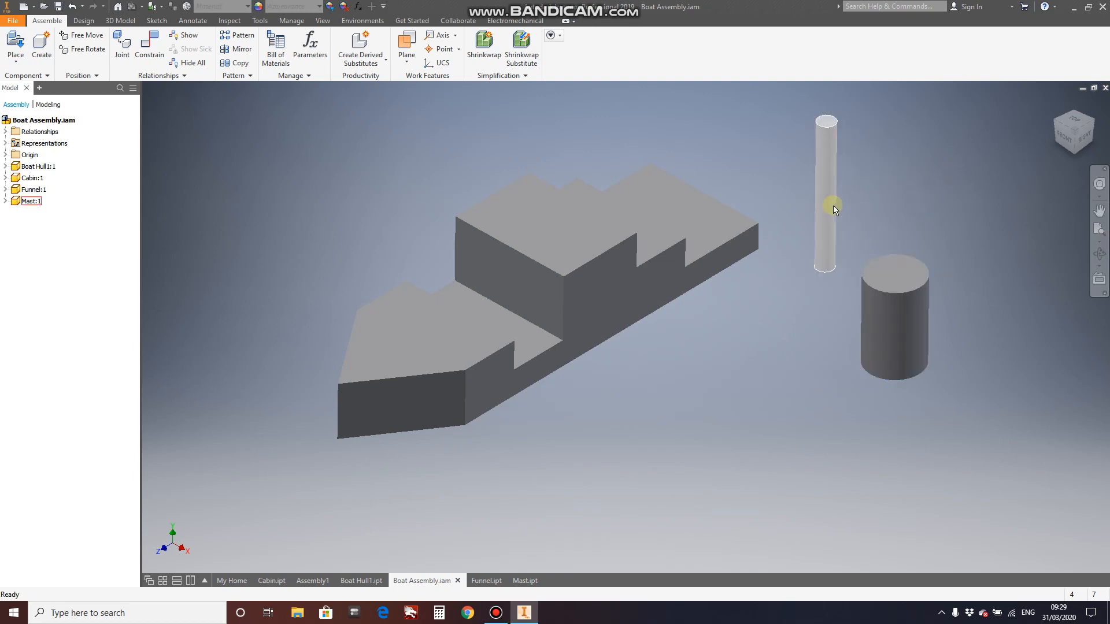
{"action": "left_click", "coordinate": [810, 342]}
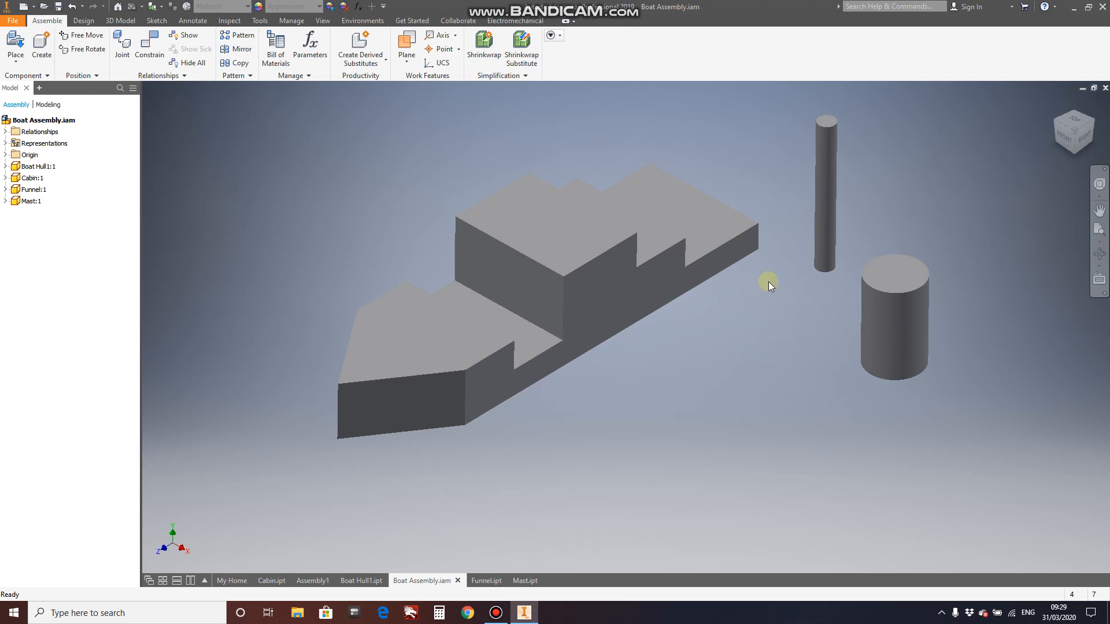
{"action": "left_click", "coordinate": [144, 47]}
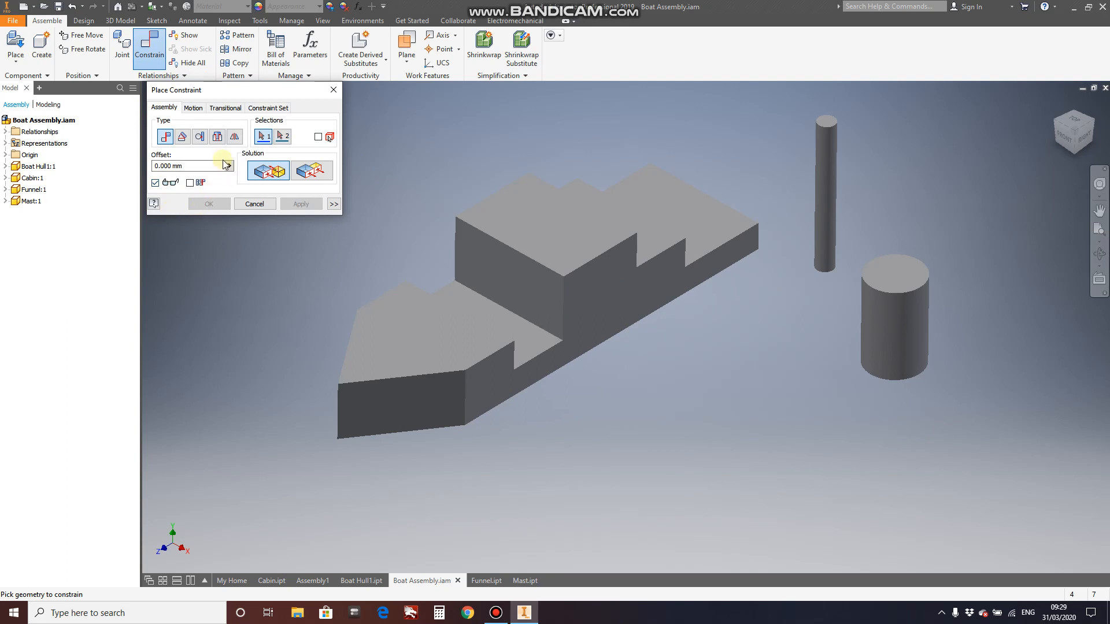
{"action": "left_click", "coordinate": [200, 137]}
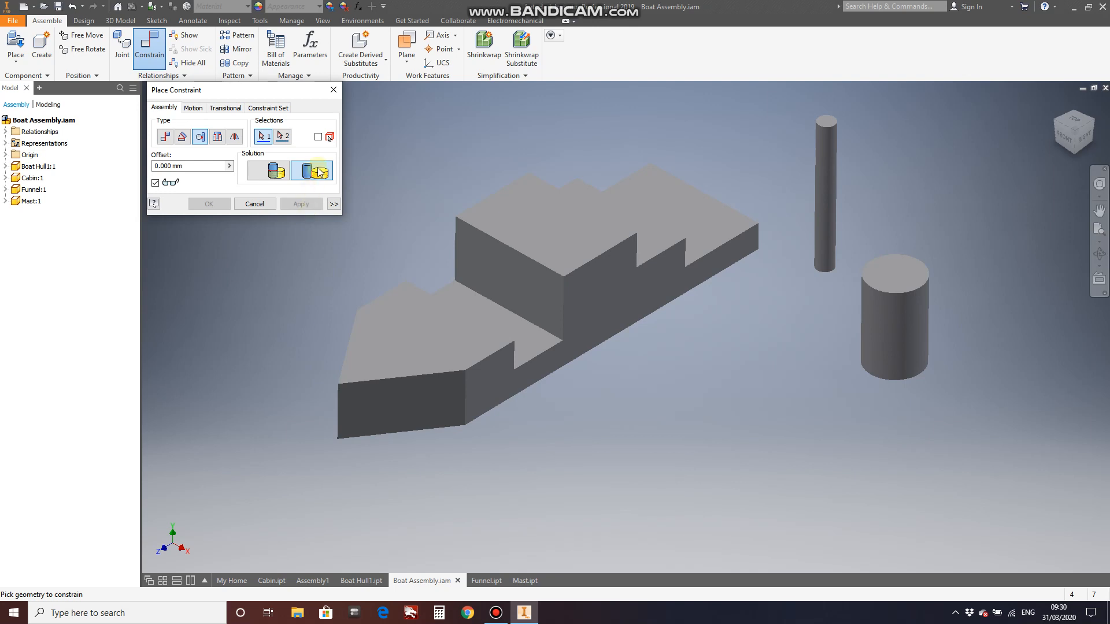
{"action": "left_click", "coordinate": [823, 184]}
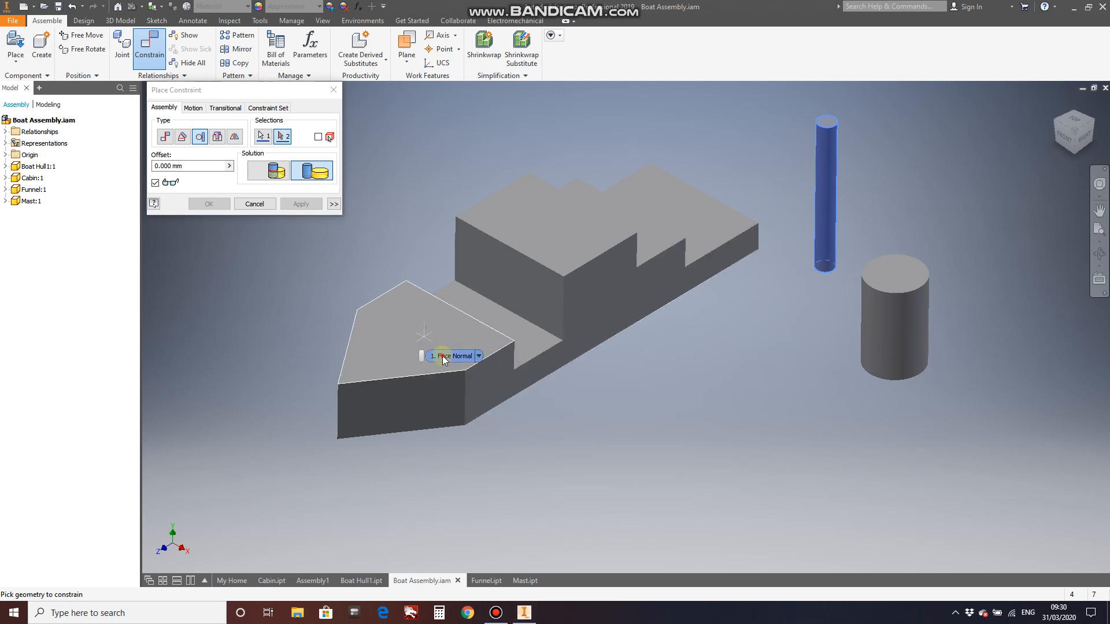
{"action": "left_click", "coordinate": [443, 357]}
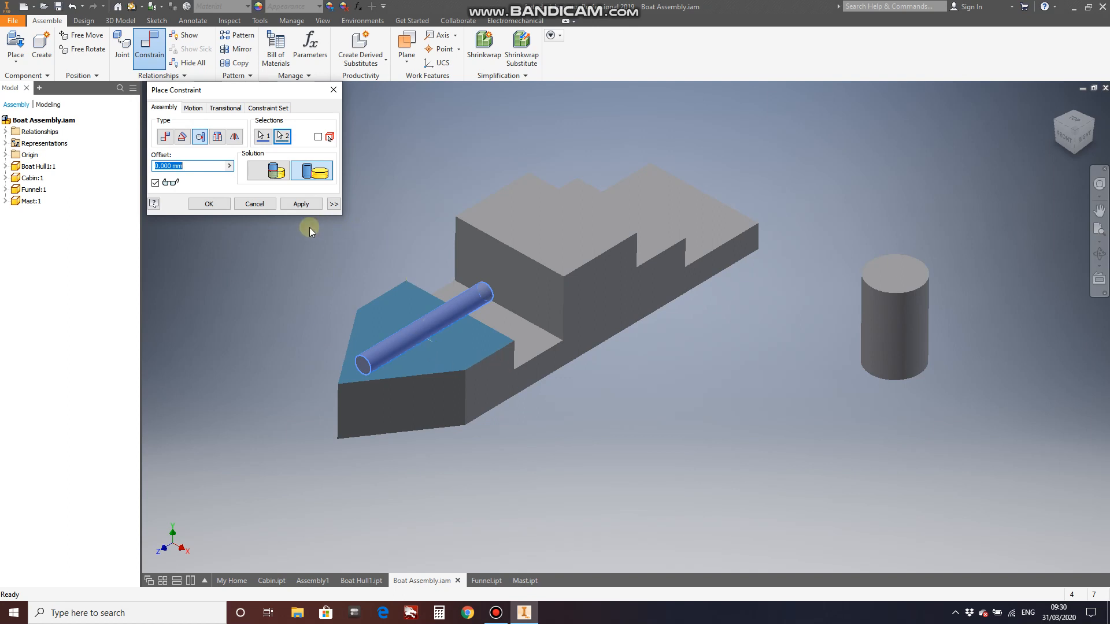
{"action": "left_click", "coordinate": [265, 206]}
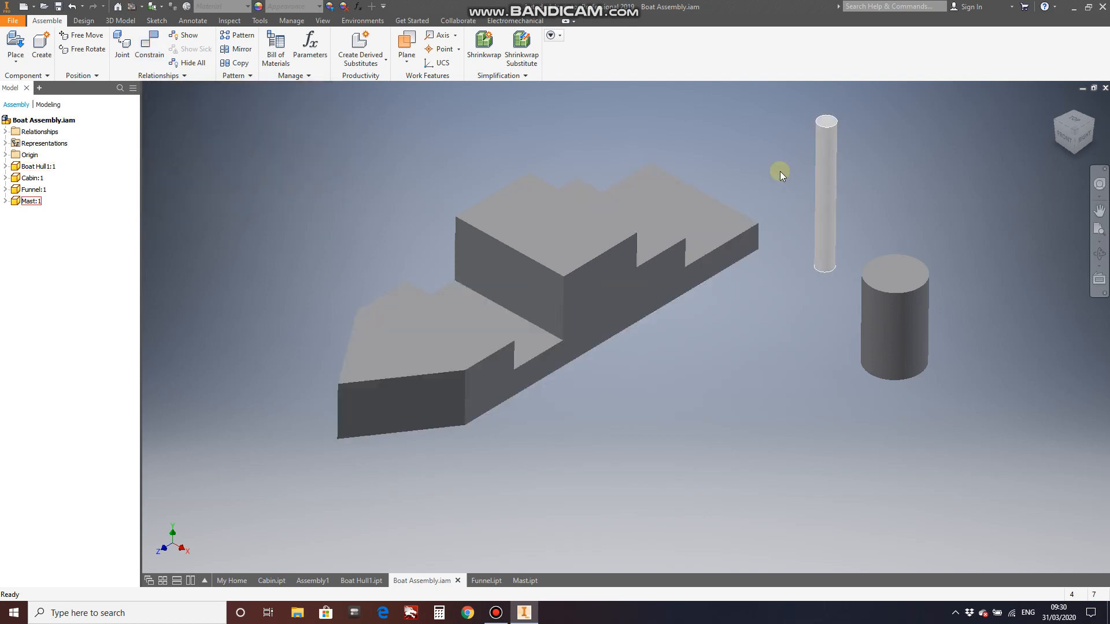
{"action": "left_click", "coordinate": [149, 47]}
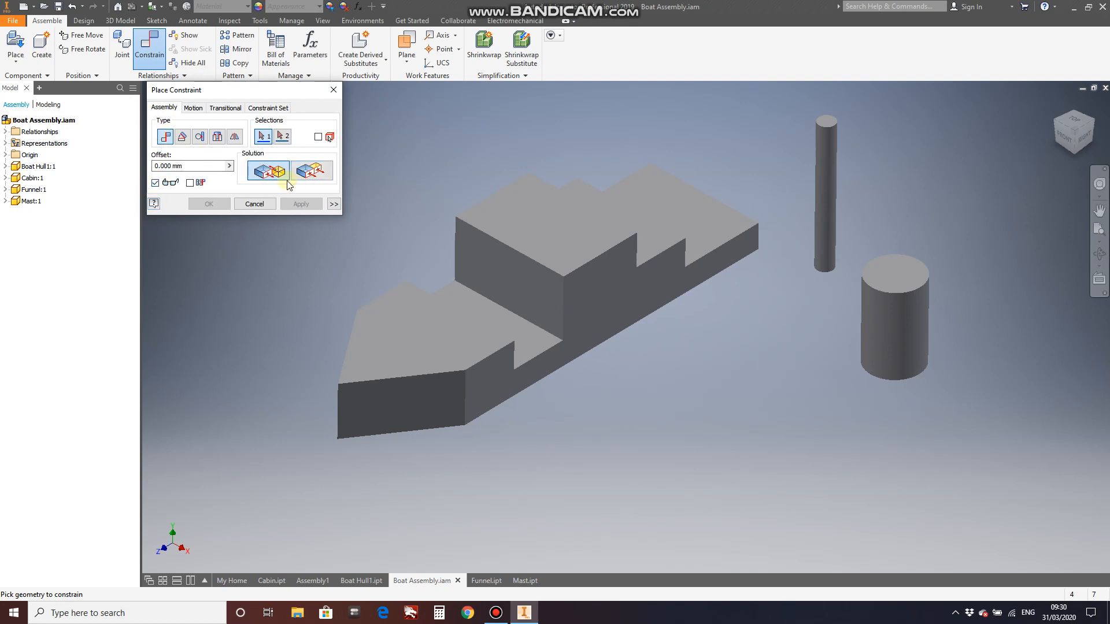
{"action": "left_click", "coordinate": [416, 332]}
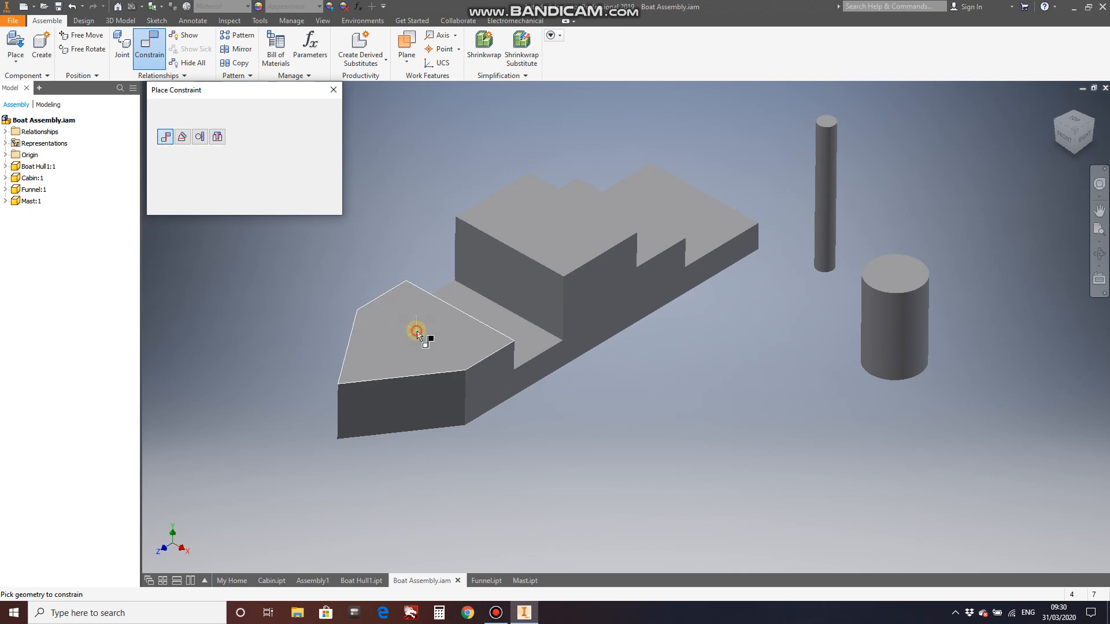
{"action": "left_click", "coordinate": [833, 122]}
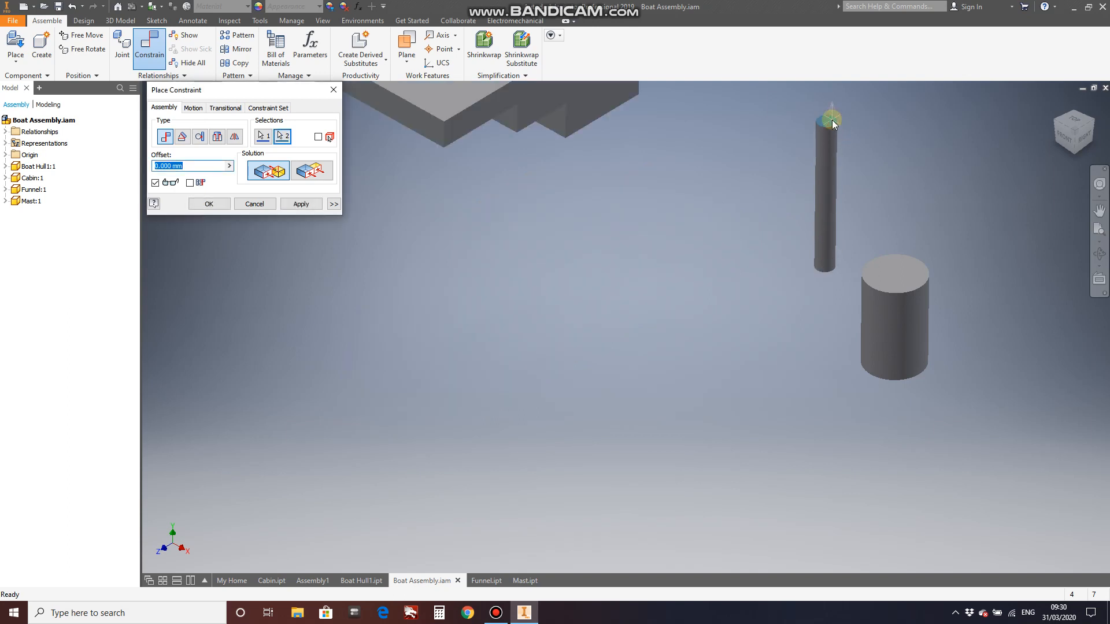
{"action": "left_click", "coordinate": [260, 205]}
- Mate the mast's bottom face to the top face of the raised bow deck with zero offset
{"action": "left_click", "coordinate": [149, 49]}
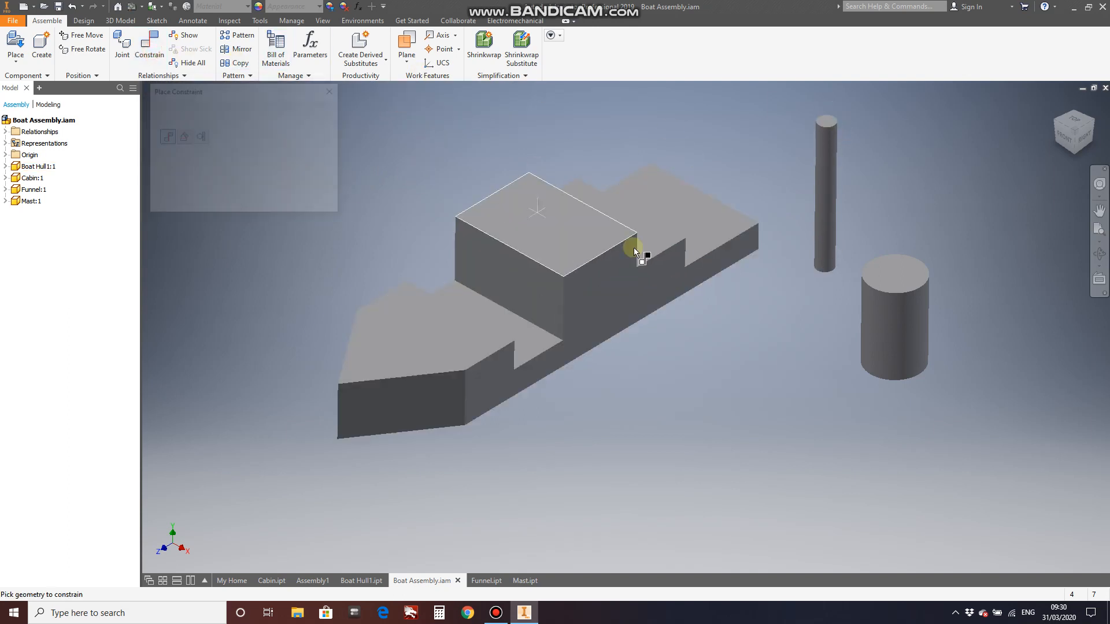
{"action": "left_click", "coordinate": [1073, 154]}
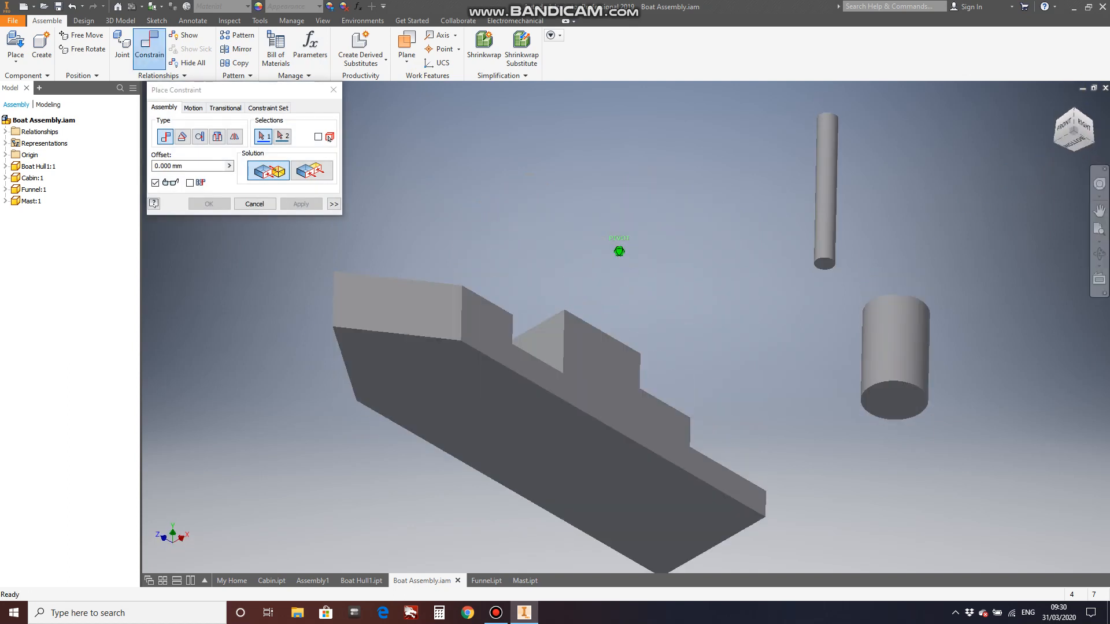
{"action": "left_click", "coordinate": [824, 264]}
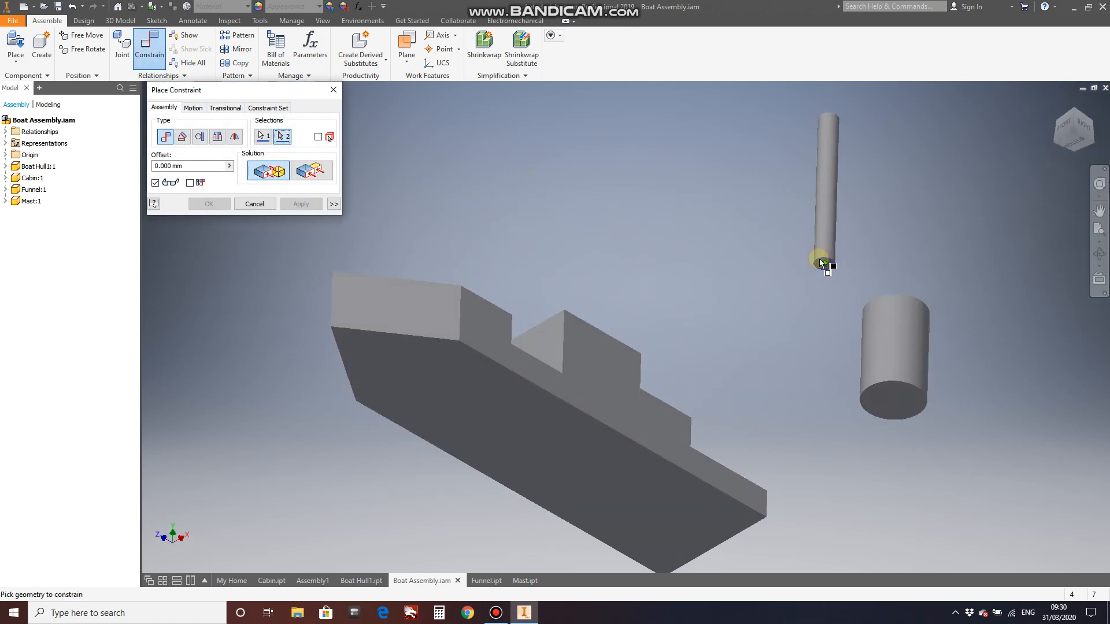
{"action": "left_click", "coordinate": [1076, 109]}
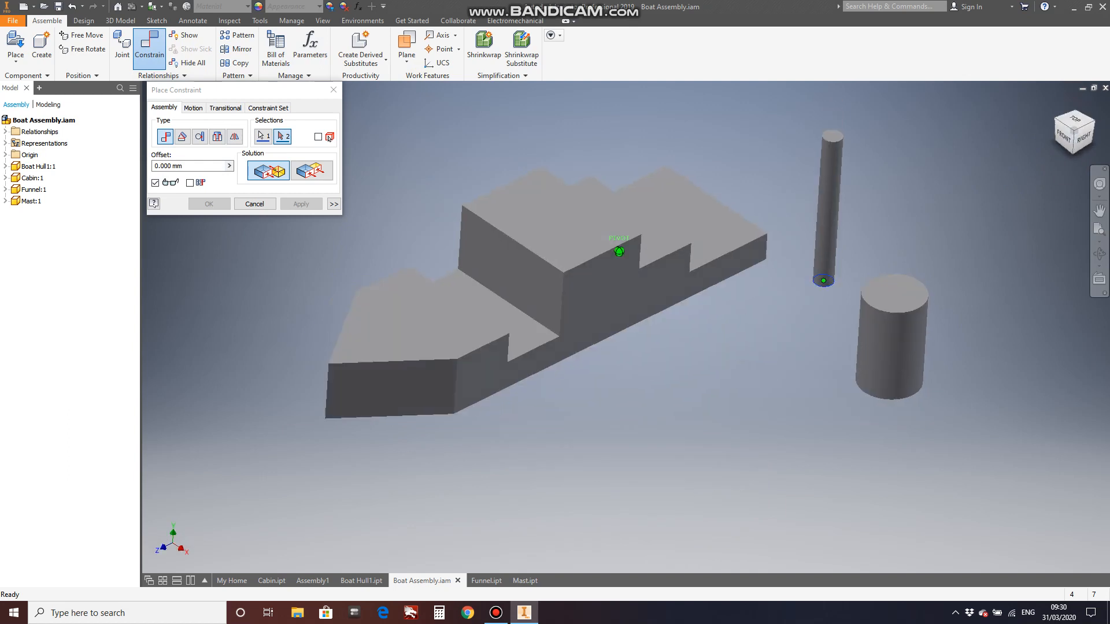
{"action": "left_click", "coordinate": [410, 337]}
{"action": "left_click", "coordinate": [301, 203]}
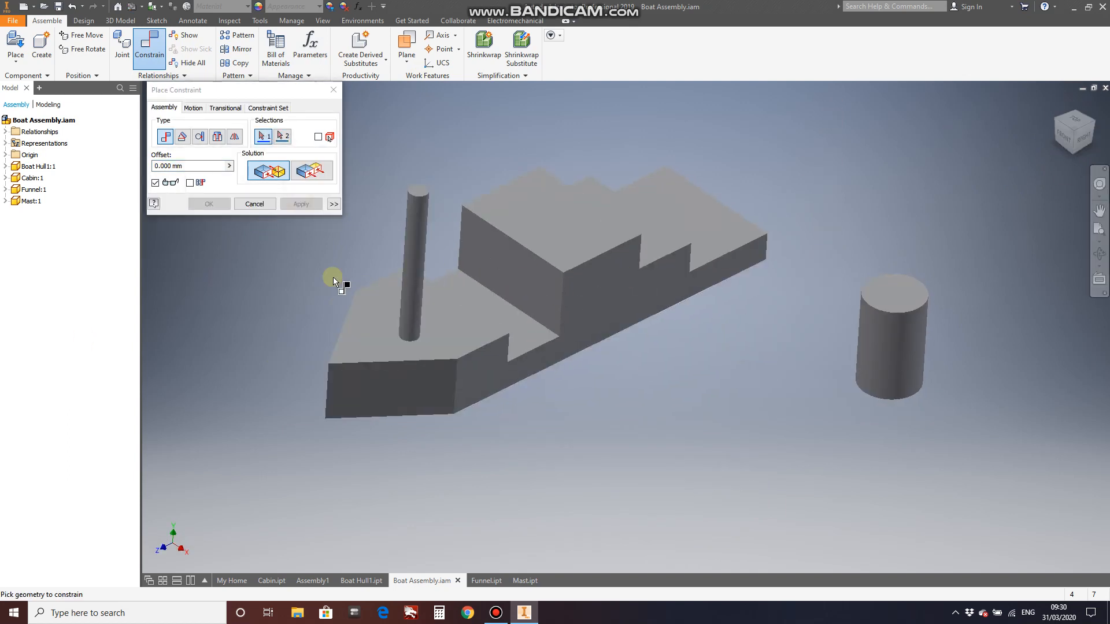
- Apply an outside tangent constraint between the mast's cylindrical face and the hull's front vertical bow edge with a 30 mm offset
{"action": "left_click", "coordinate": [199, 136]}
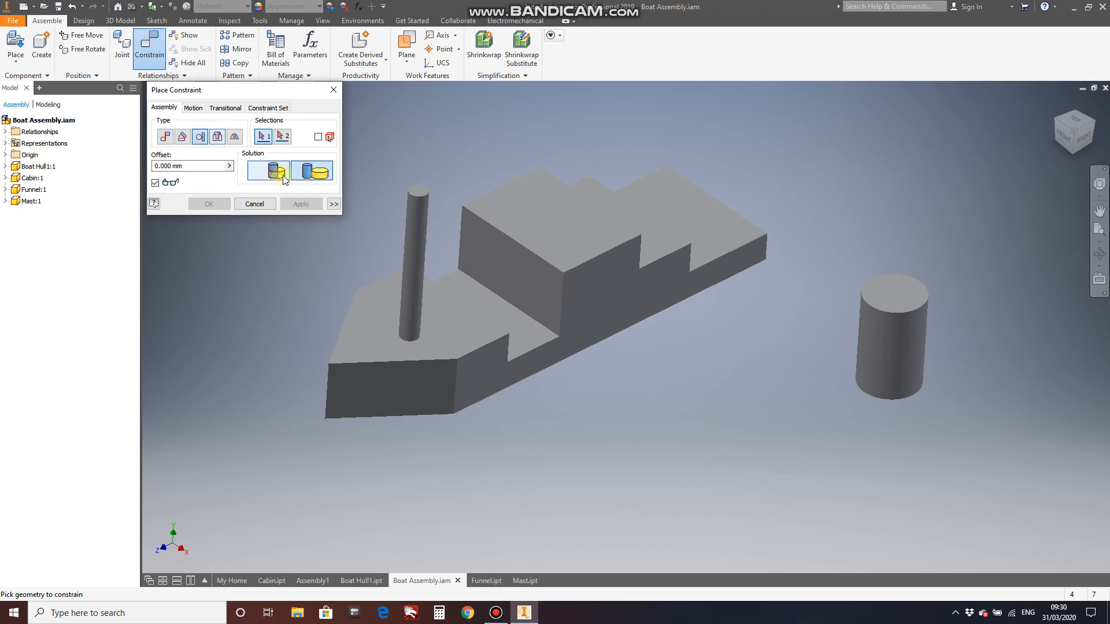
{"action": "left_click", "coordinate": [302, 173]}
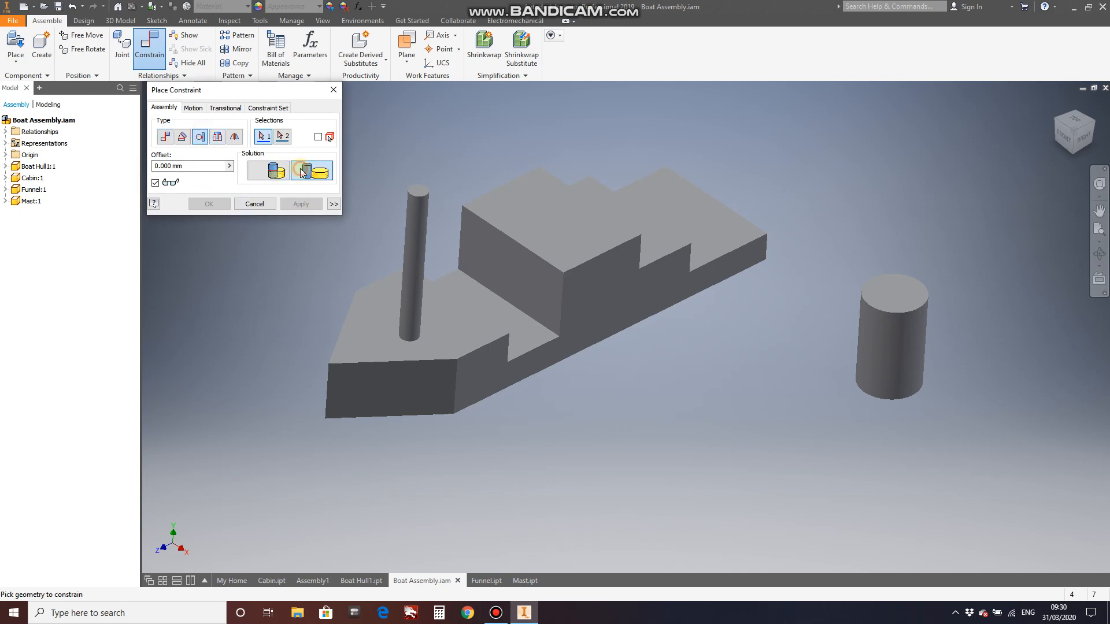
{"action": "left_click", "coordinate": [413, 248]}
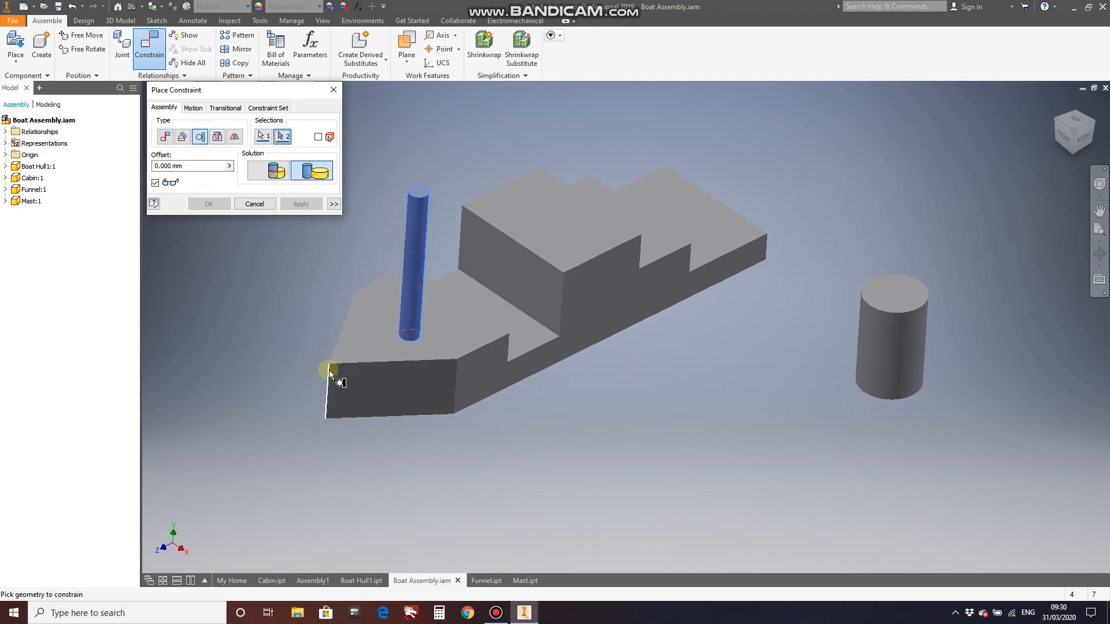
{"action": "left_click", "coordinate": [328, 370]}
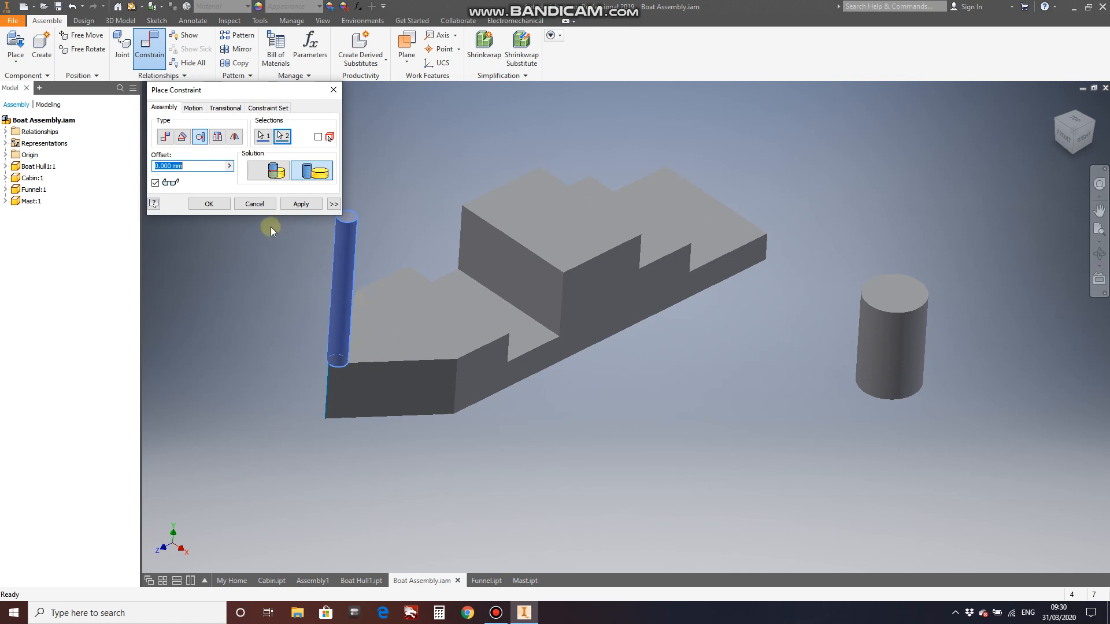
{"action": "type", "text": "30"}
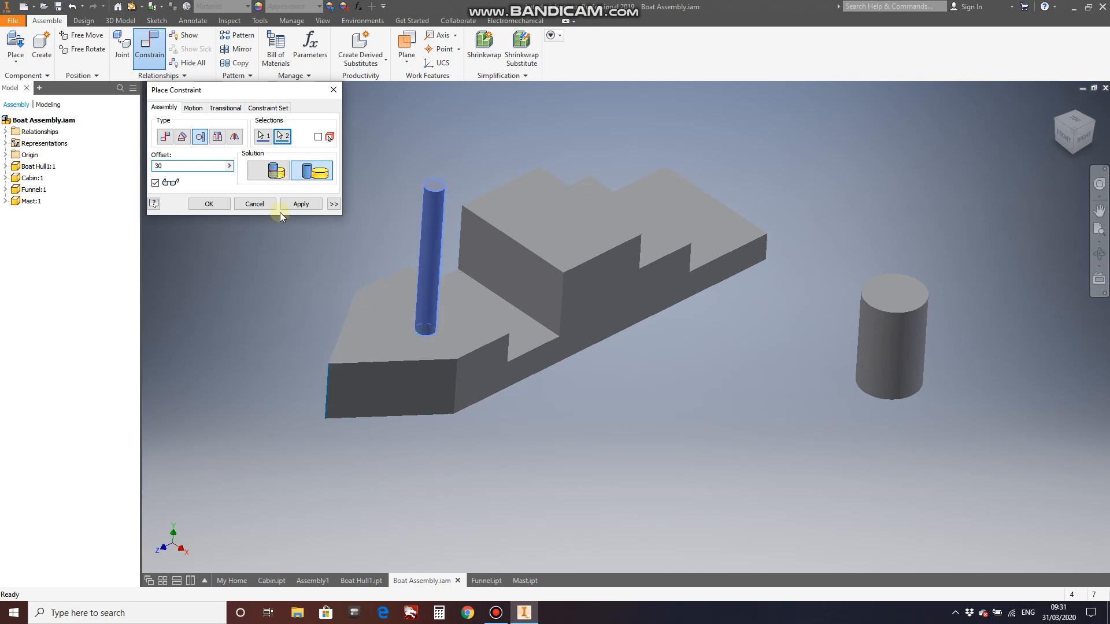
{"action": "left_click", "coordinate": [298, 203]}
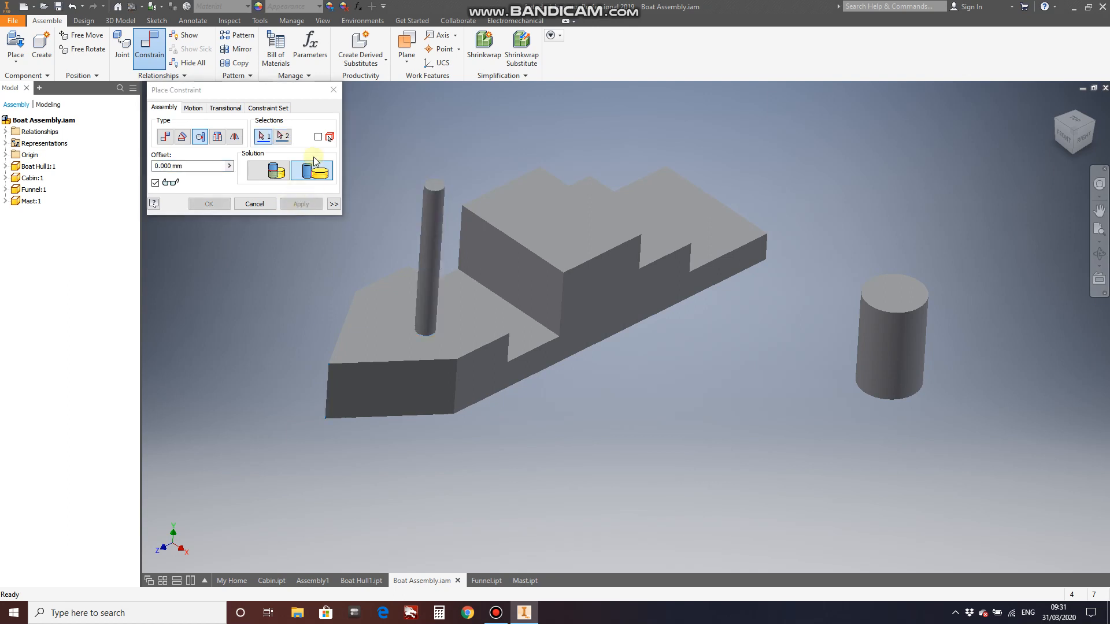
{"action": "left_click", "coordinate": [427, 241]}
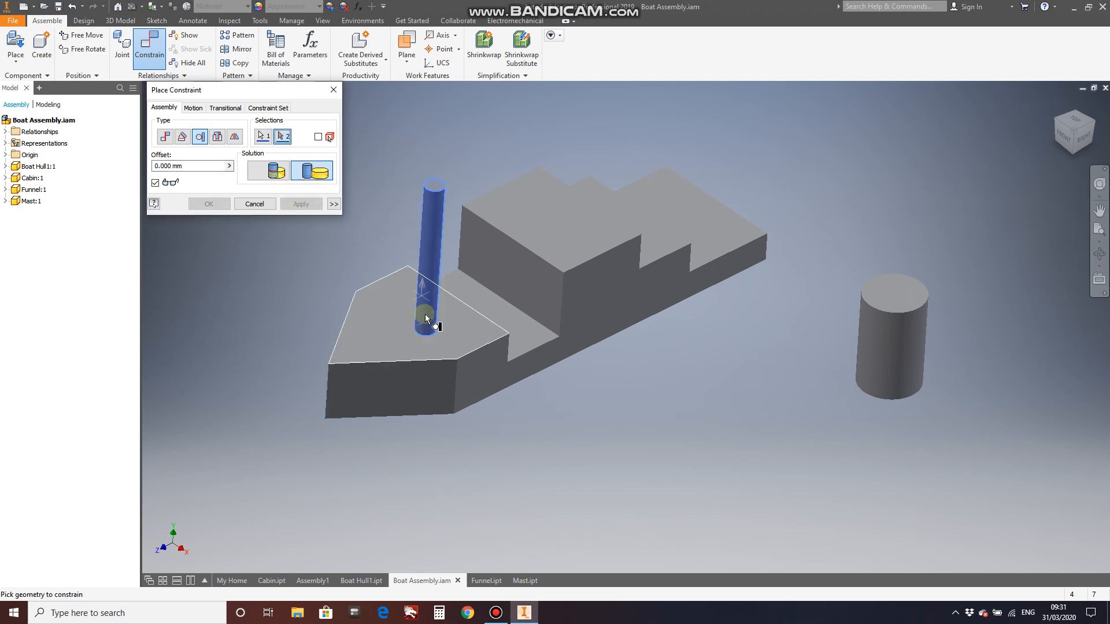
{"action": "left_click", "coordinate": [463, 358]}
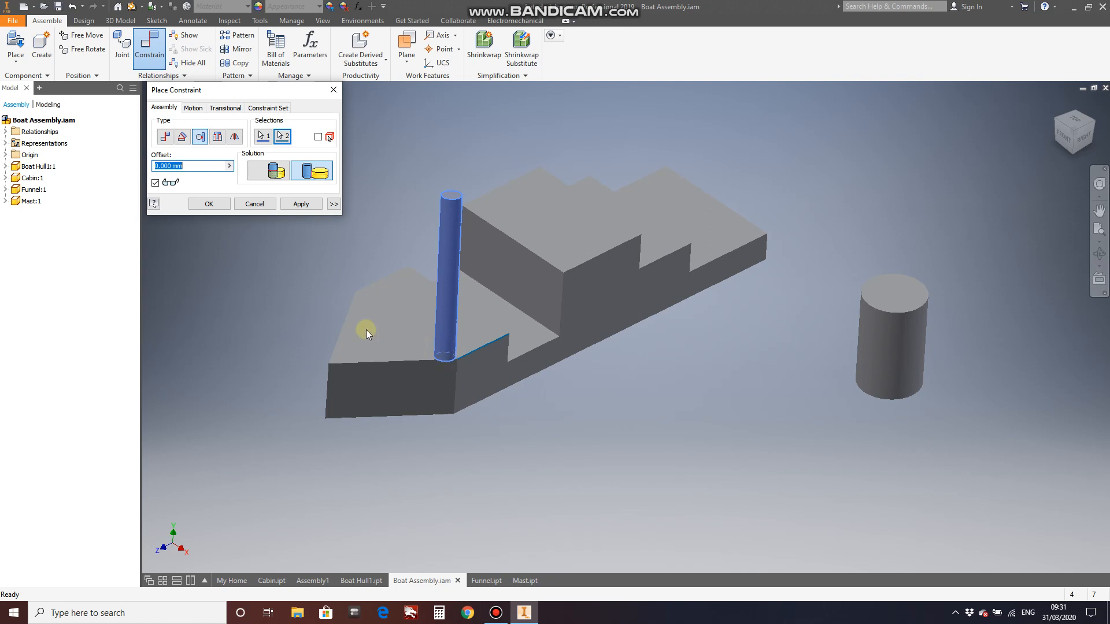
{"action": "type", "text": "39"}
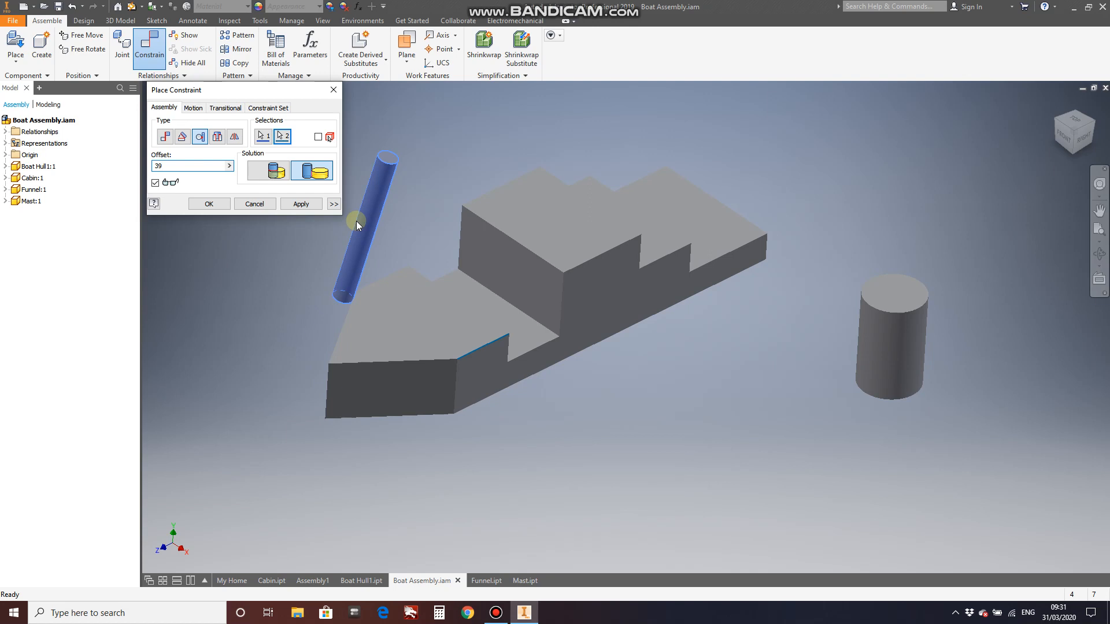
{"action": "left_click", "coordinate": [311, 204]}
{"action": "left_click", "coordinate": [270, 203]}
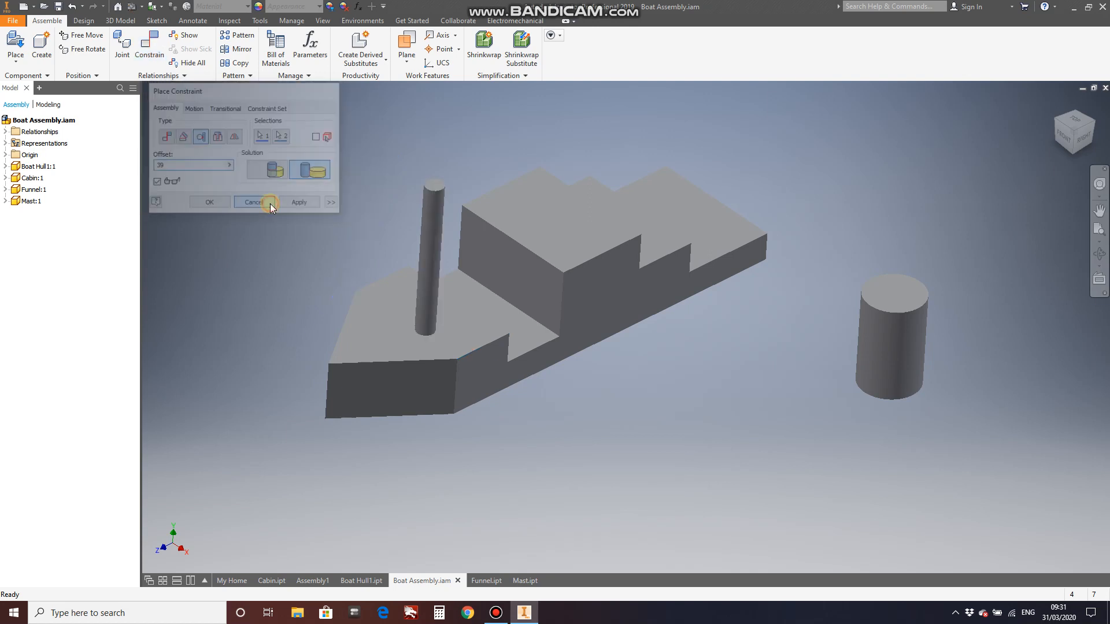
- Set up an outside tangent constraint between the mast's cylindrical face and the hull's long side face with a 39 mm offset
{"action": "left_click", "coordinate": [149, 46]}
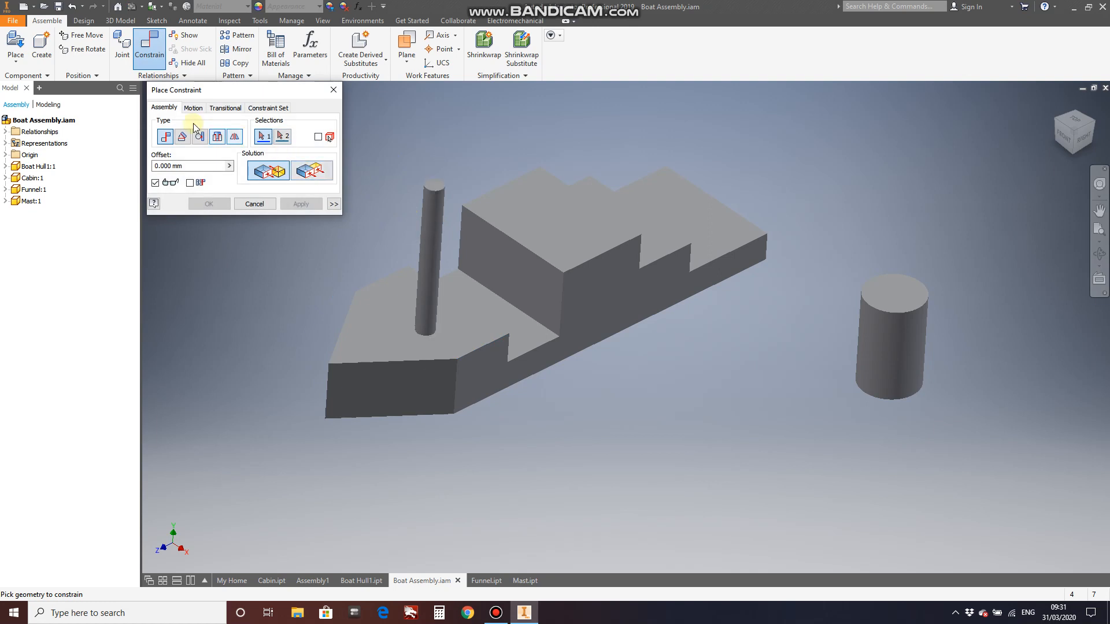
{"action": "left_click", "coordinate": [199, 136]}
{"action": "left_click", "coordinate": [425, 217]}
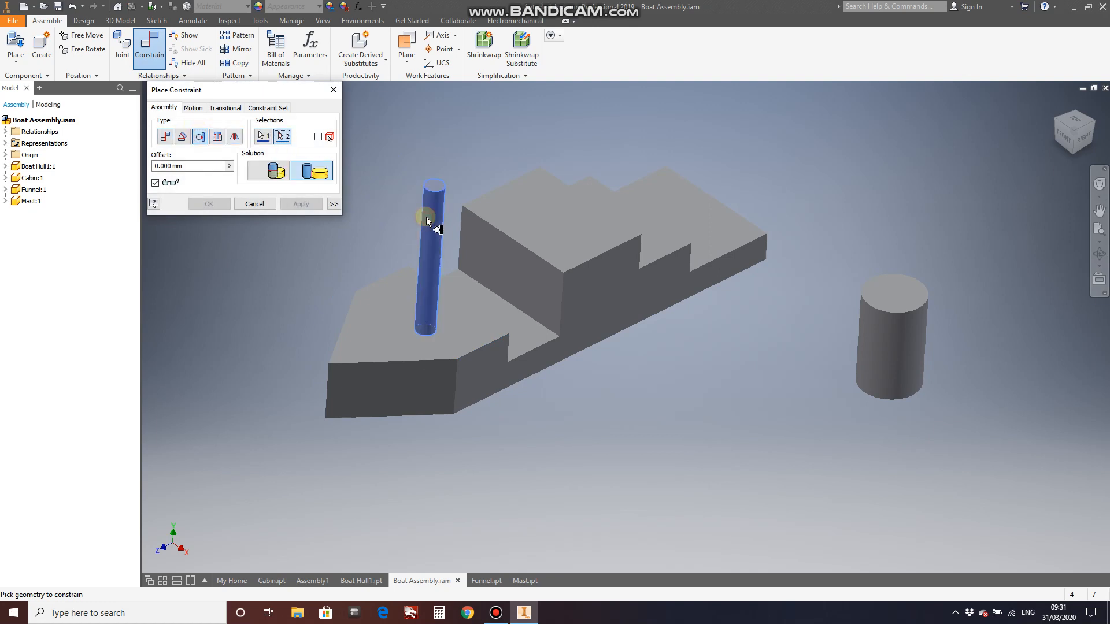
{"action": "left_click", "coordinate": [473, 369]}
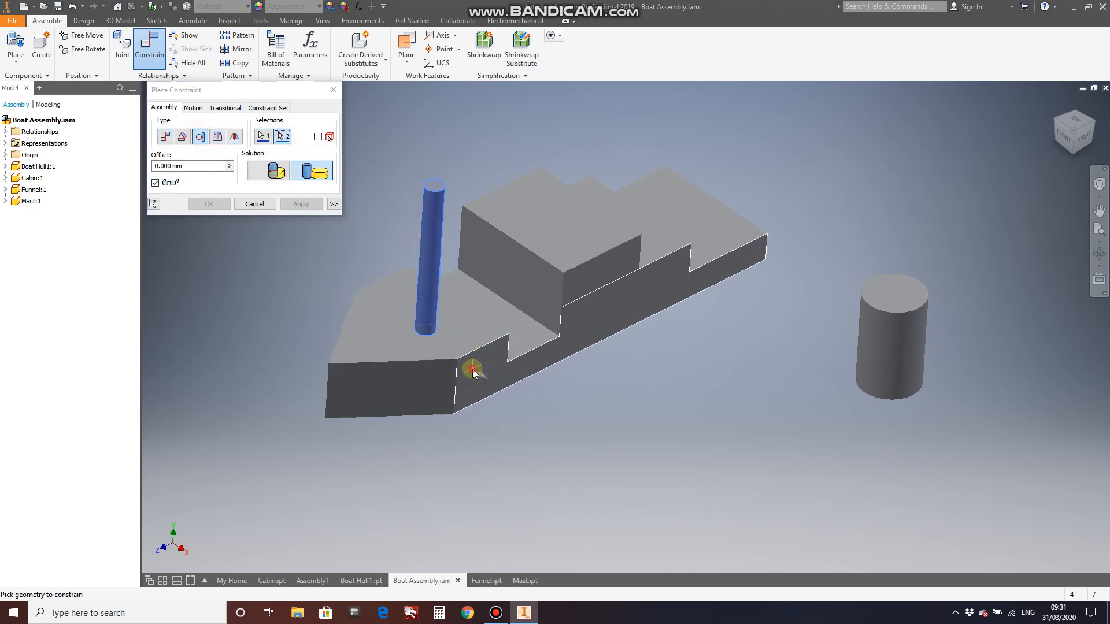
{"action": "left_click", "coordinate": [308, 172]}
{"action": "left_click_drag", "start_coordinate": [208, 165], "coordinate": [135, 162]}
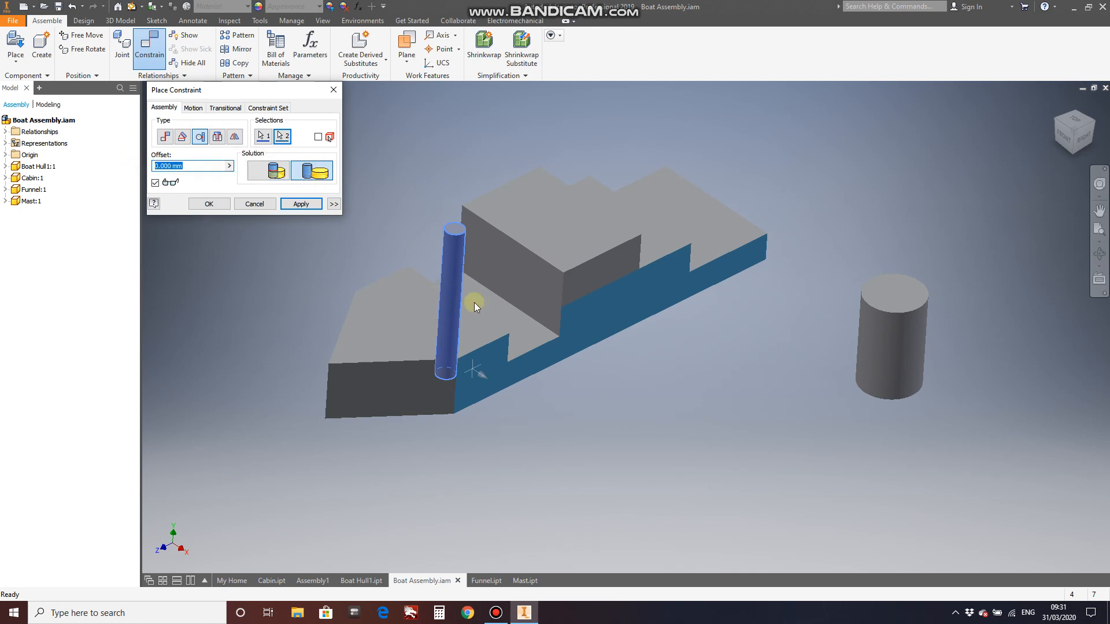
{"action": "type", "text": "39"}
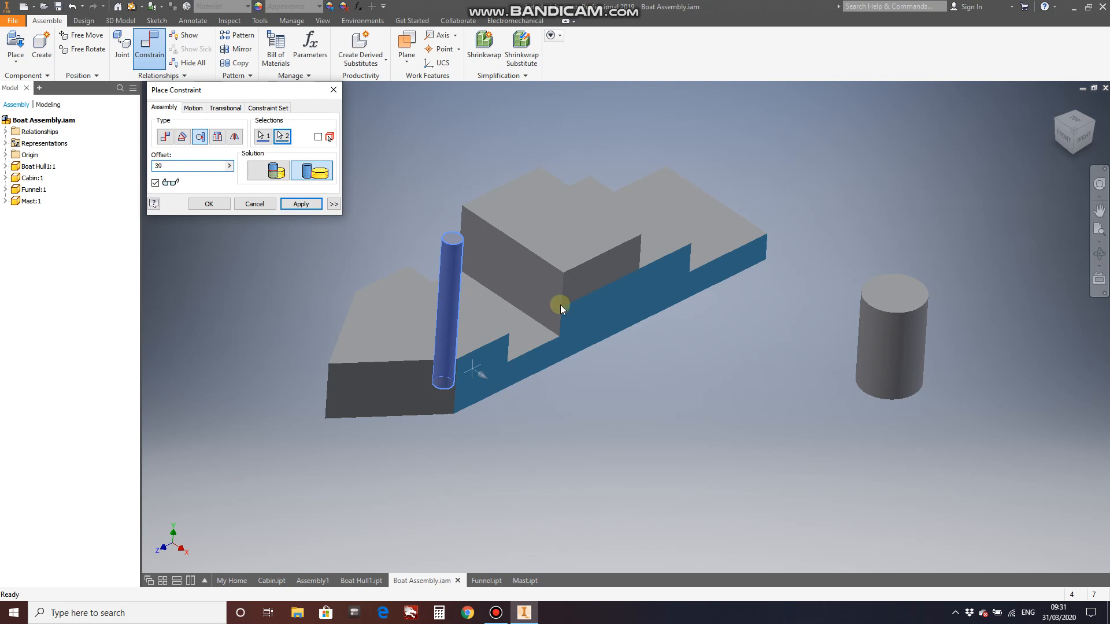
- Change the mast's tangent constraint offset from the hull's side face to -39 mm
{"action": "mouse_move", "coordinate": [738, 217]}
{"action": "right_mouse_down"}
{"action": "mouse_move", "coordinate": [581, 212]}
{"action": "mouse_move", "coordinate": [755, 211]}
{"action": "mouse_move", "coordinate": [739, 213]}
{"action": "right_mouse_up"}
{"action": "left_click_drag", "start_coordinate": [1077, 136], "coordinate": [1011, 131]}
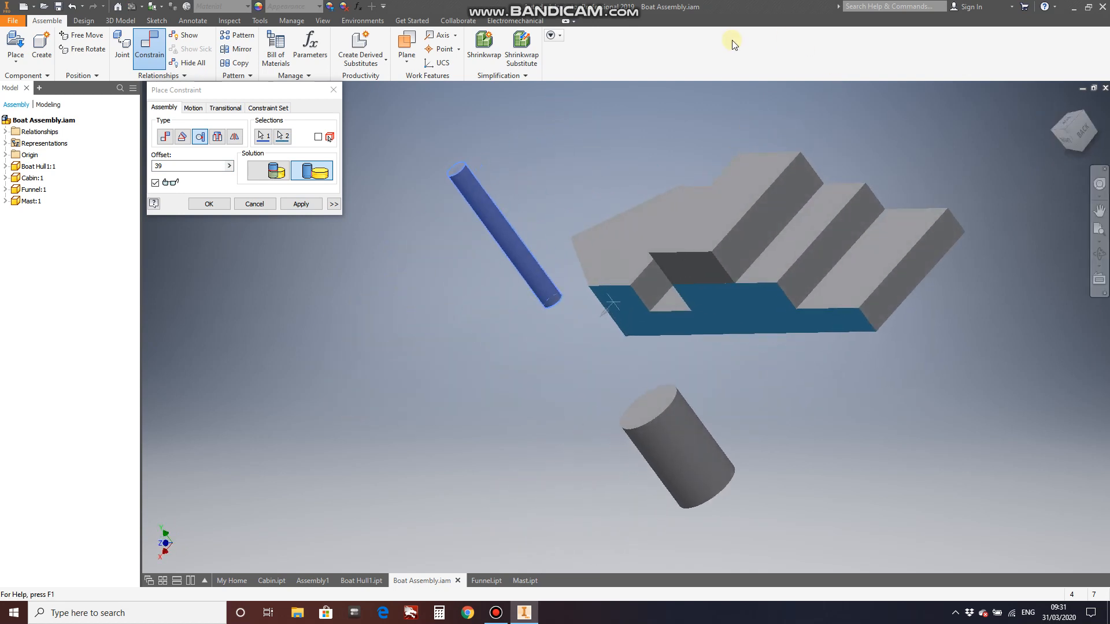
{"action": "left_click", "coordinate": [205, 166]}
{"action": "key", "text": "Home"}
{"action": "type", "text": "-"}
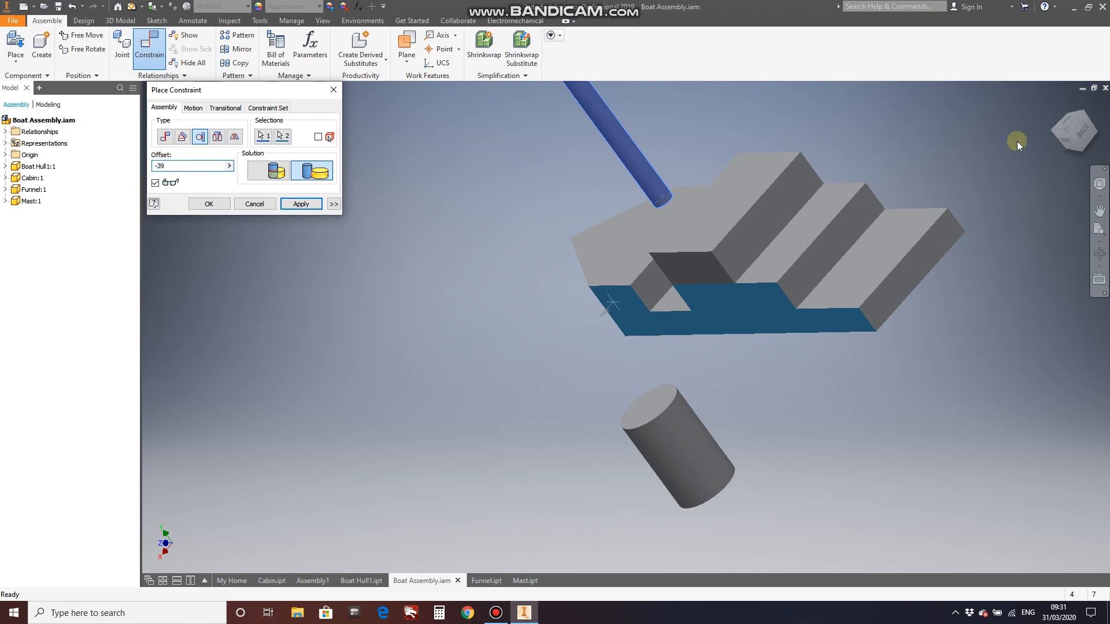
- Set the mast's tangent offset from the hull's side face to -19 mm
{"action": "left_click", "coordinate": [1082, 113]}
{"action": "right_click", "coordinate": [1089, 45]}
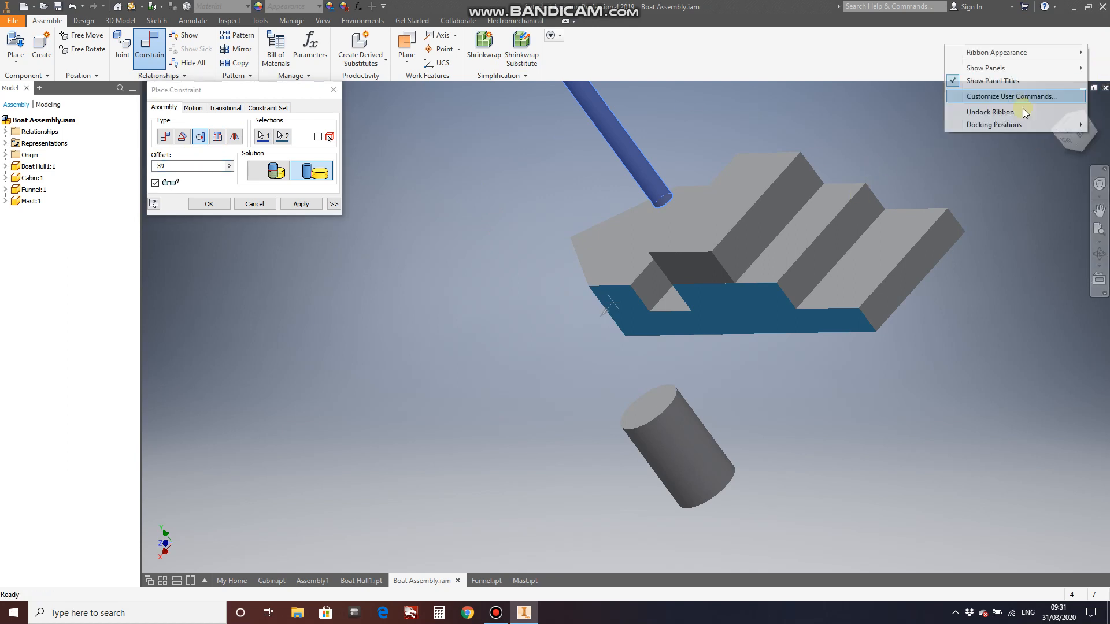
{"action": "left_click", "coordinate": [1080, 149]}
{"action": "mouse_move", "coordinate": [1064, 133]}
{"action": "left_mouse_down"}
{"action": "mouse_move", "coordinate": [1008, 119]}
{"action": "mouse_move", "coordinate": [691, 285]}
{"action": "left_mouse_up"}
{"action": "left_click", "coordinate": [1072, 127]}
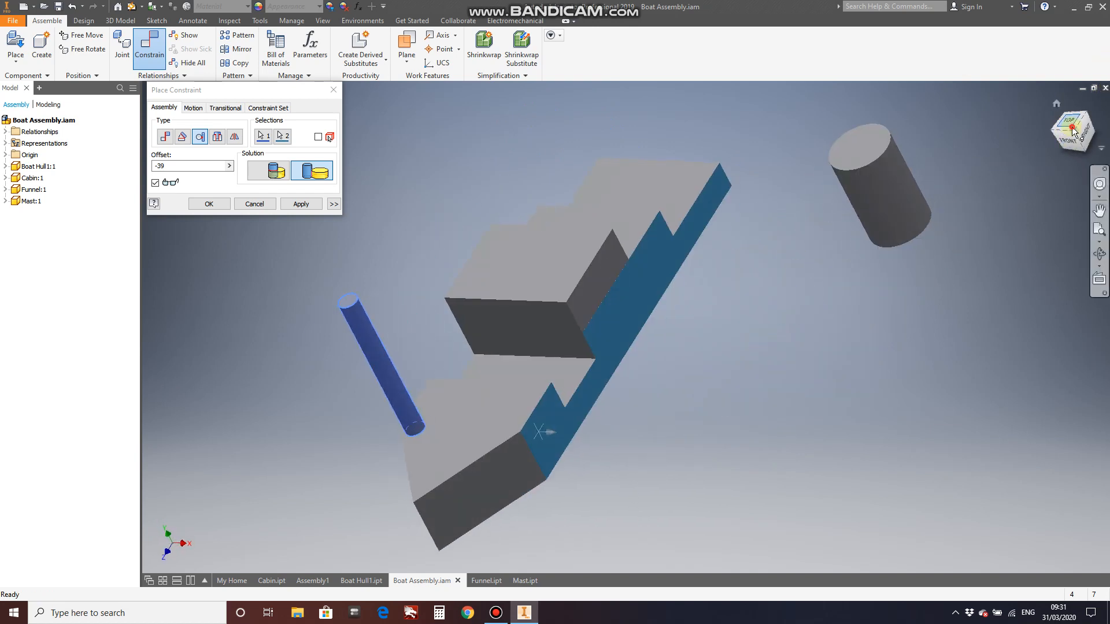
{"action": "left_click", "coordinate": [1068, 147]}
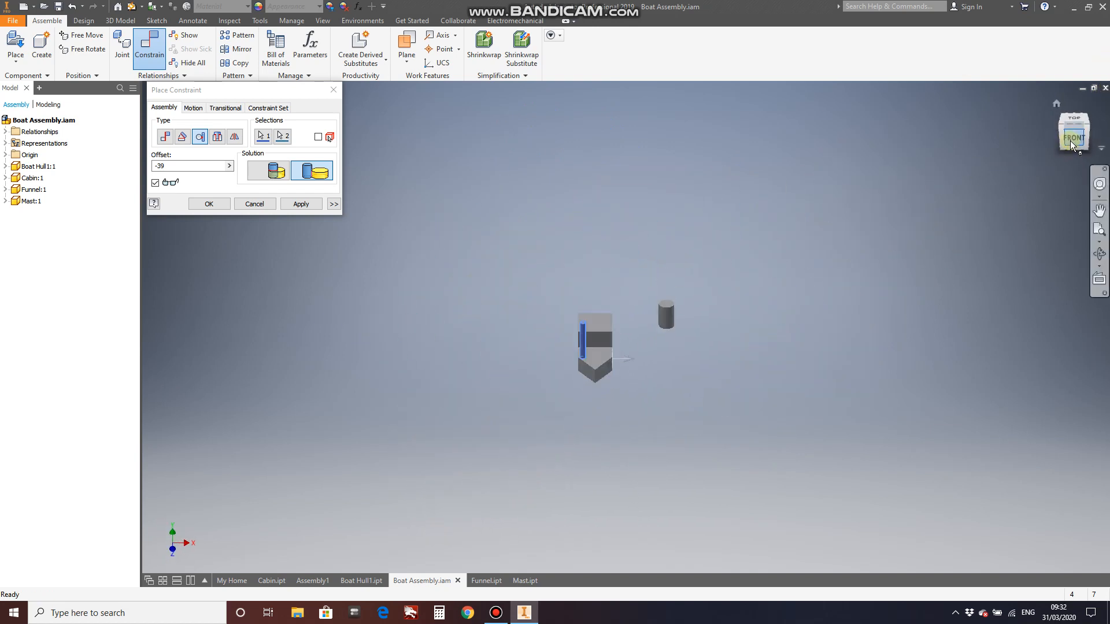
{"action": "left_click", "coordinate": [1060, 119]}
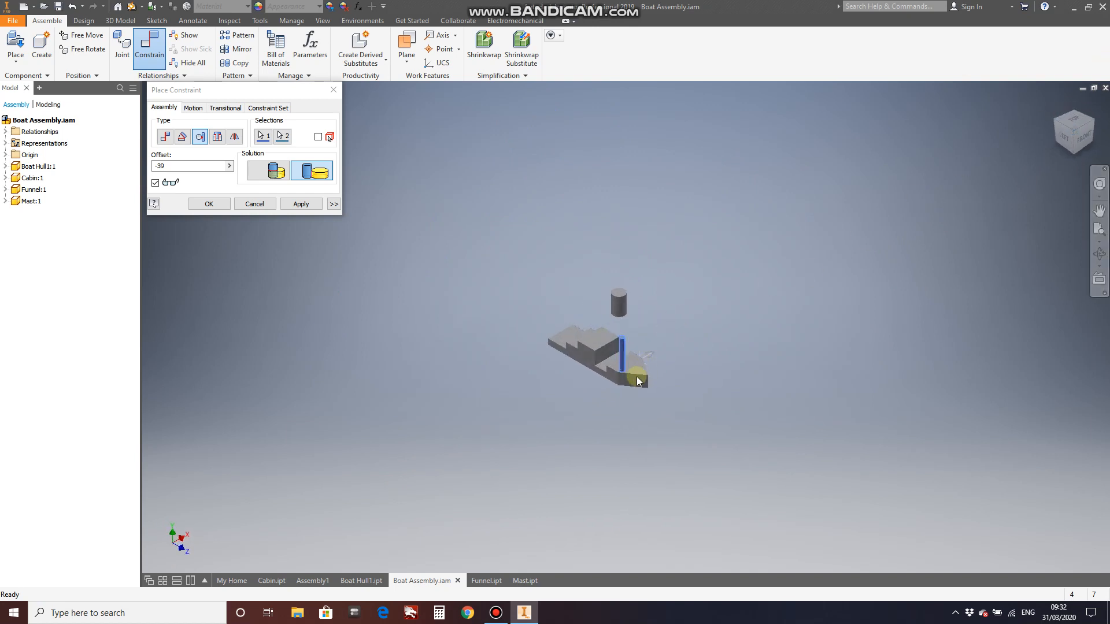
{"action": "scroll", "coordinate": [633, 379], "scroll_direction": "up", "scroll_amount": 5}
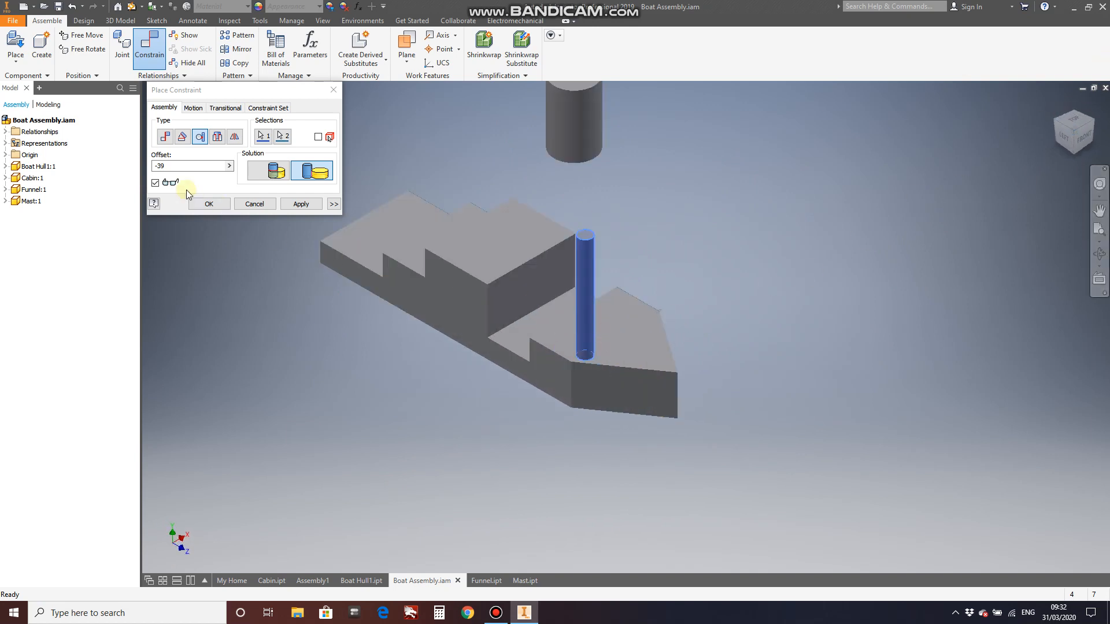
{"action": "left_click", "coordinate": [184, 166]}
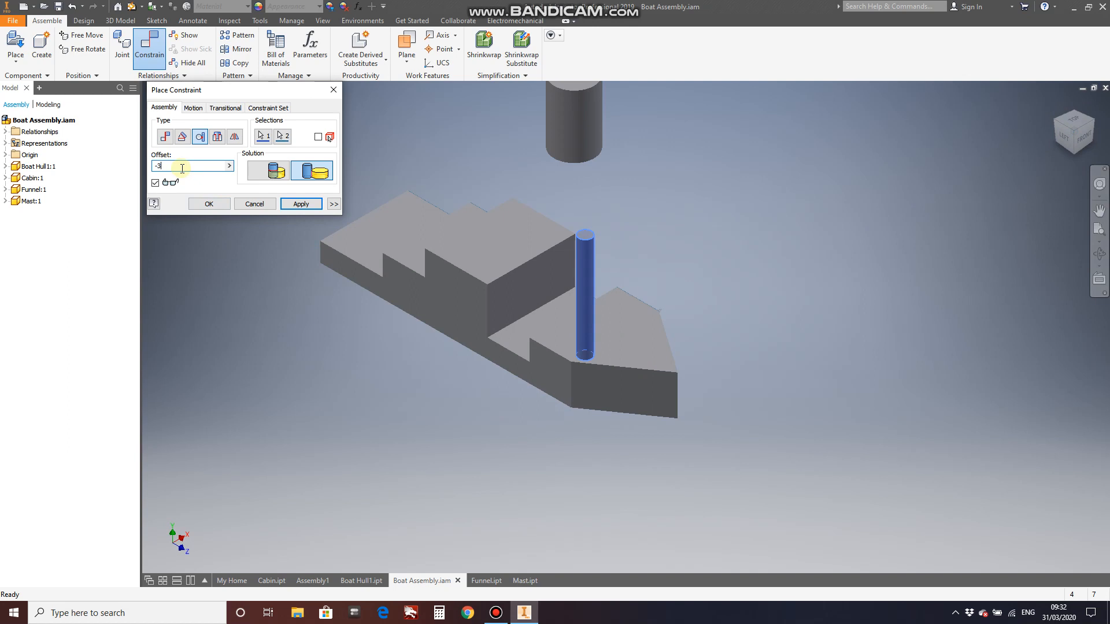
{"action": "type", "text": "19"}
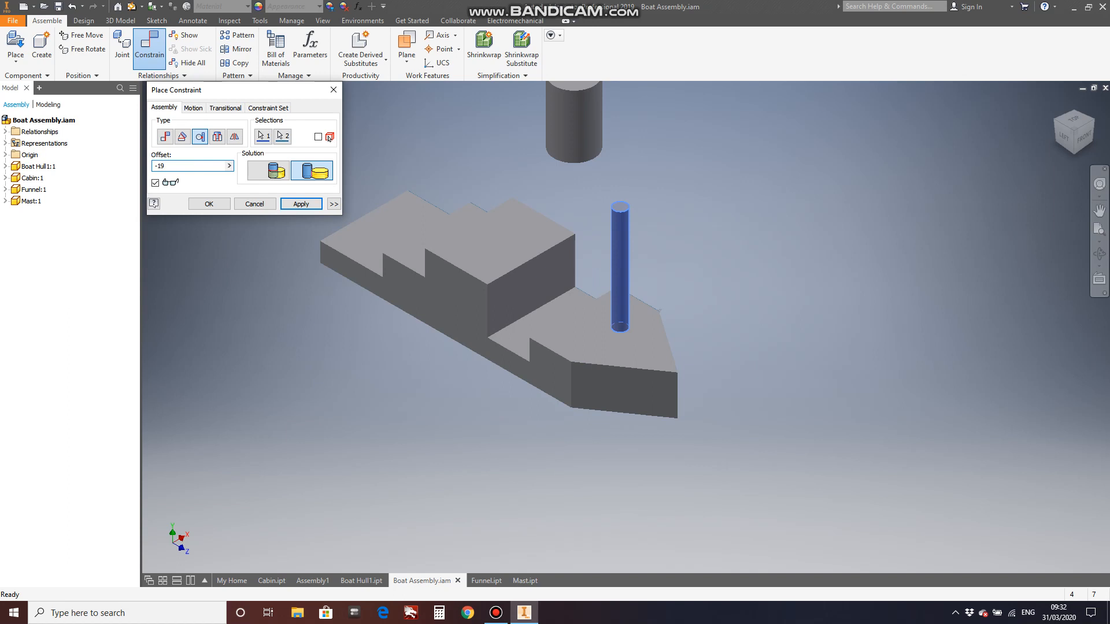
- Set the mast's tangent offset to -24 mm so the mast is centred across the bow deck, and apply the constraint
{"action": "left_click", "coordinate": [1079, 140]}
{"action": "scroll", "coordinate": [580, 346], "scroll_direction": "up", "scroll_amount": 5}
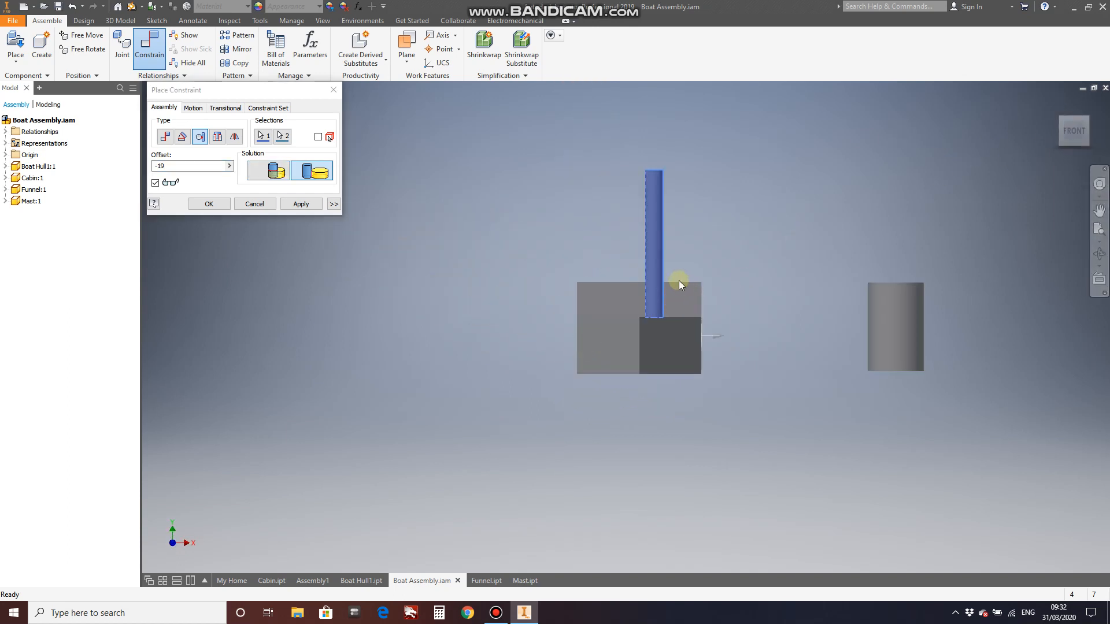
{"action": "scroll", "coordinate": [678, 280], "scroll_direction": "up", "scroll_amount": 3}
{"action": "left_click", "coordinate": [1071, 126]}
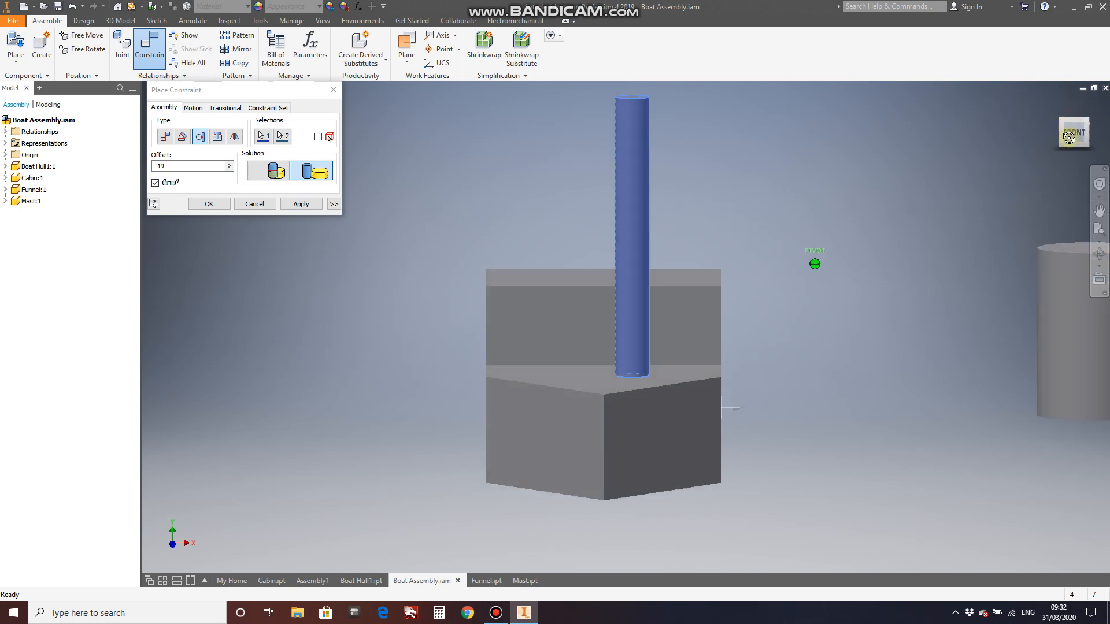
{"action": "left_click", "coordinate": [191, 166]}
{"action": "left_click_drag", "start_coordinate": [191, 168], "coordinate": [163, 166]}
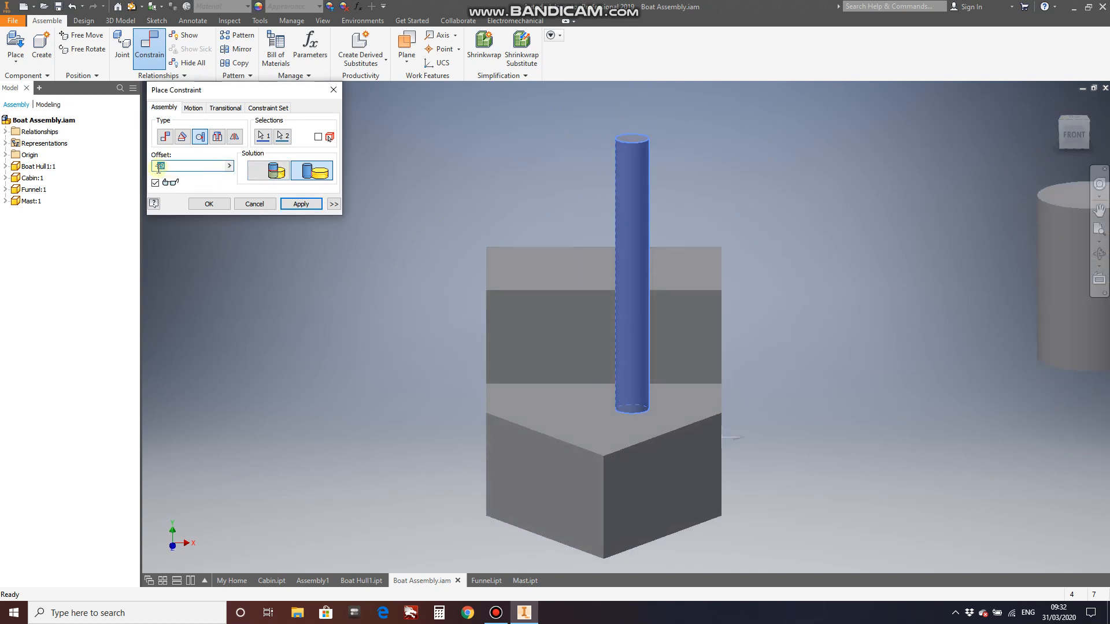
{"action": "type", "text": "24"}
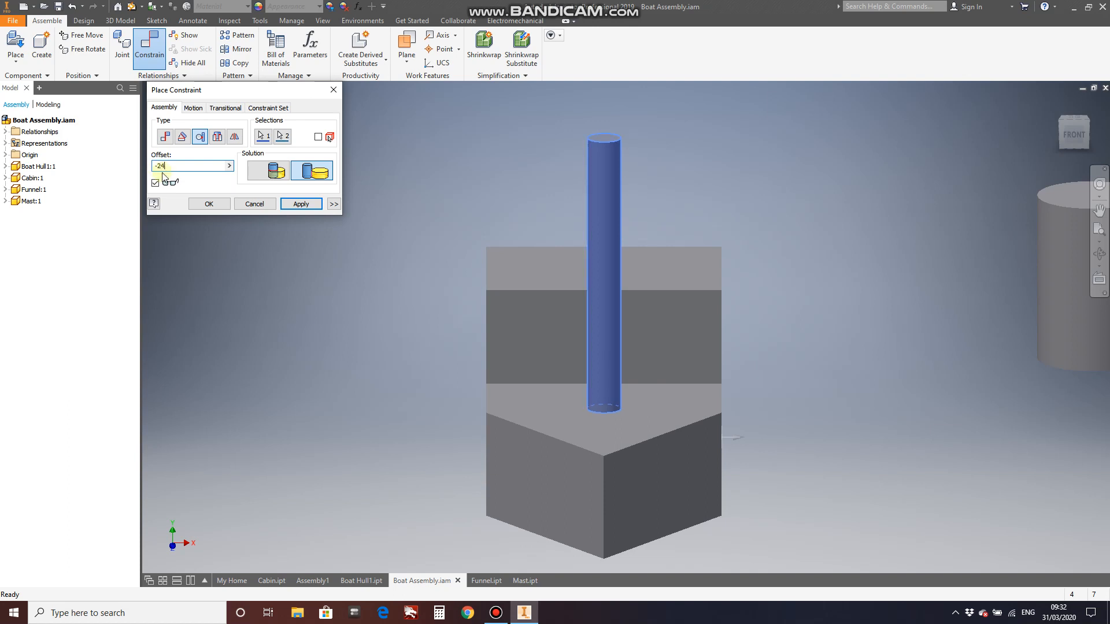
{"action": "left_click", "coordinate": [1070, 137]}
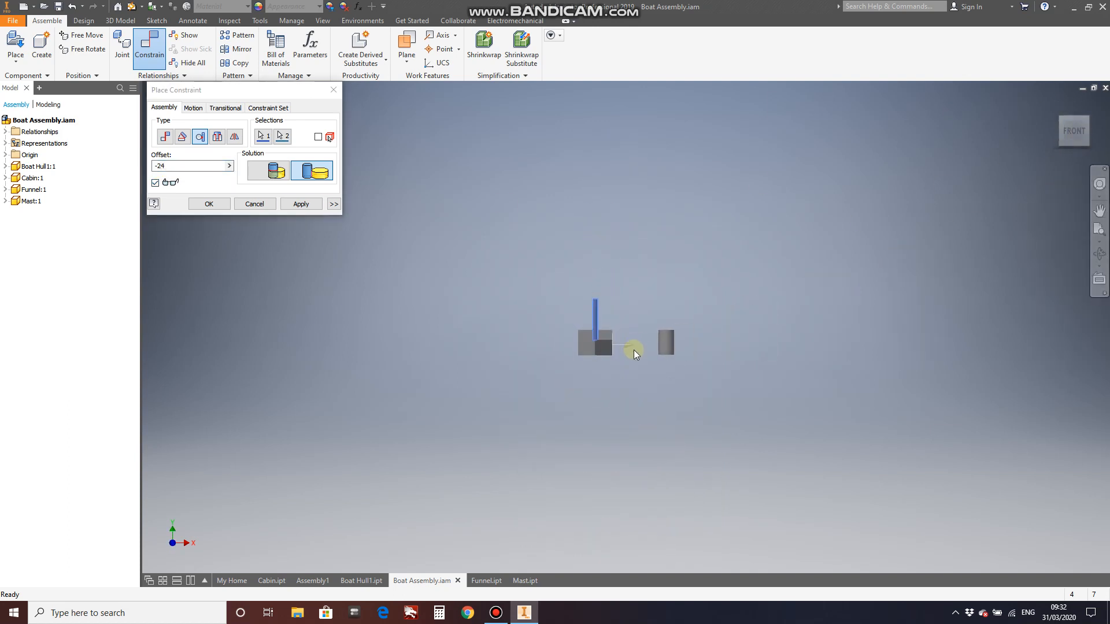
{"action": "scroll", "coordinate": [594, 342], "scroll_direction": "down", "scroll_amount": 10}
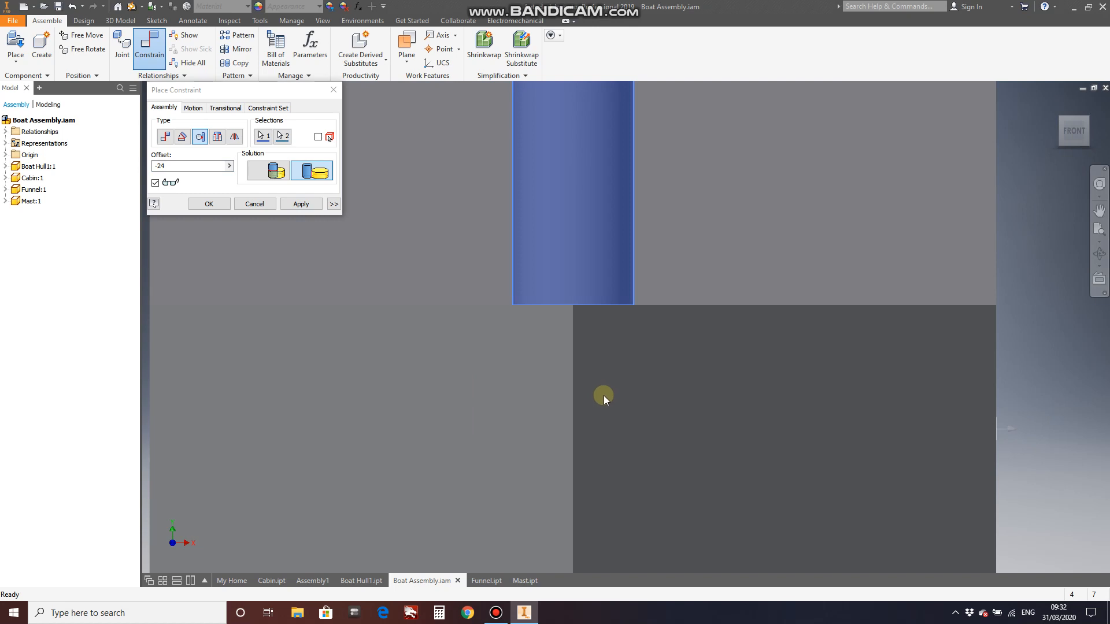
{"action": "left_click", "coordinate": [300, 205]}
- Mate the funnel's bottom face to the cabin's top face with zero offset
{"action": "left_click", "coordinate": [1087, 119]}
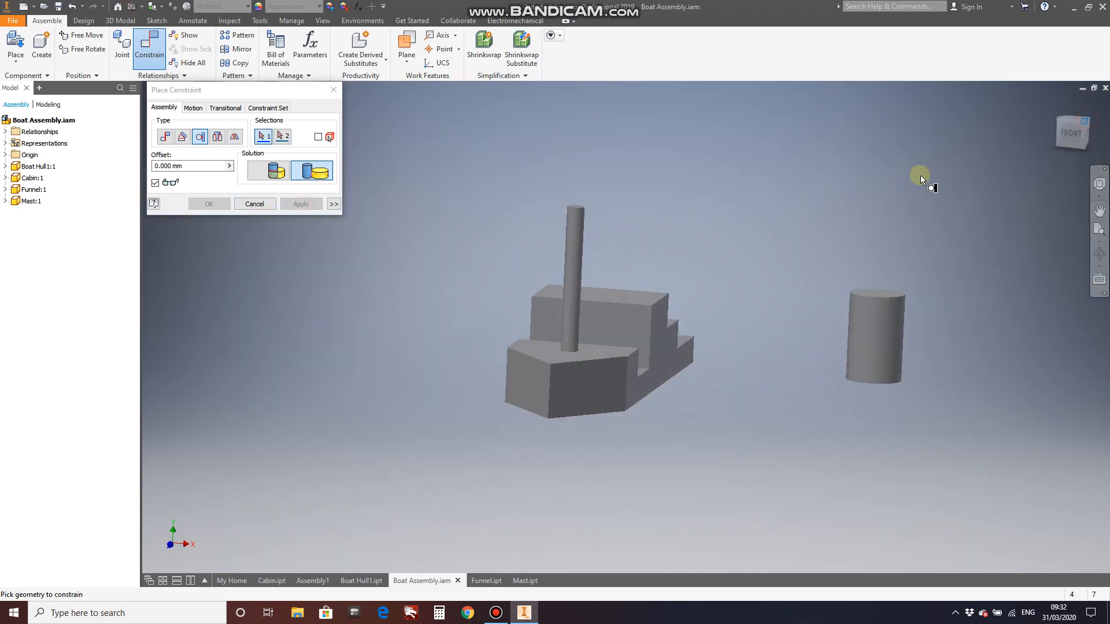
{"action": "scroll", "coordinate": [618, 338], "scroll_direction": "down", "scroll_amount": 6}
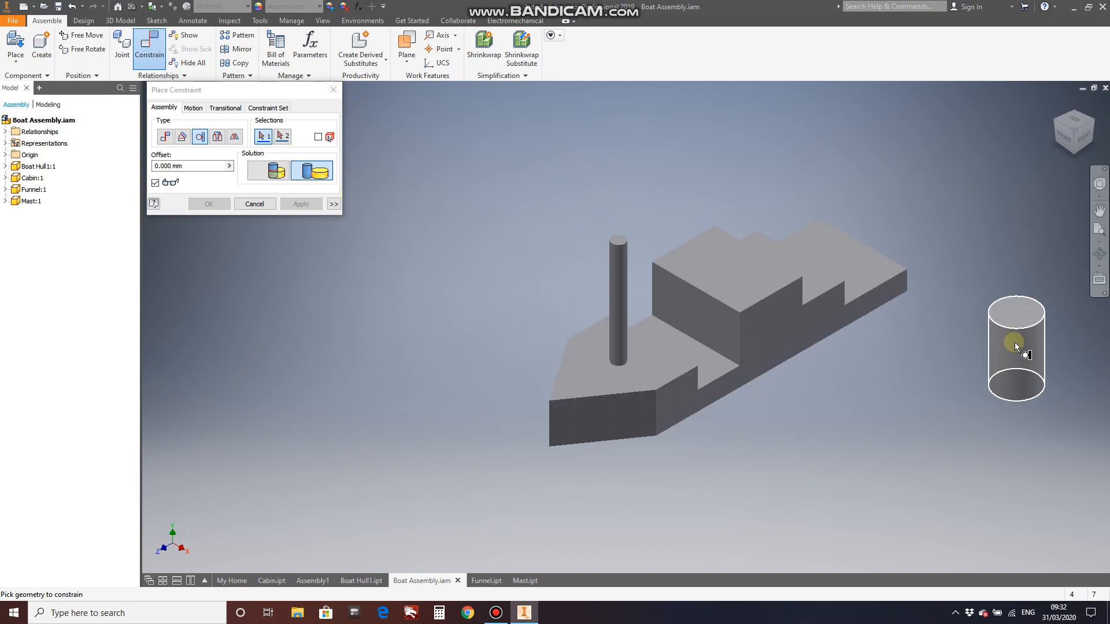
{"action": "left_click", "coordinate": [149, 49]}
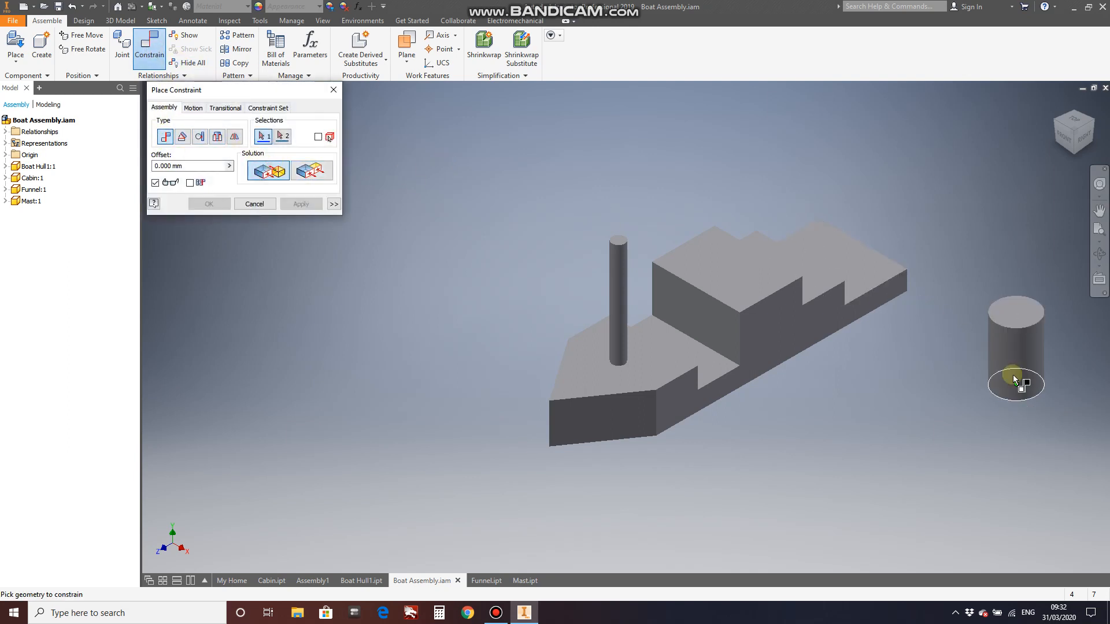
{"action": "left_click", "coordinate": [741, 261]}
{"action": "left_click", "coordinate": [1072, 153]}
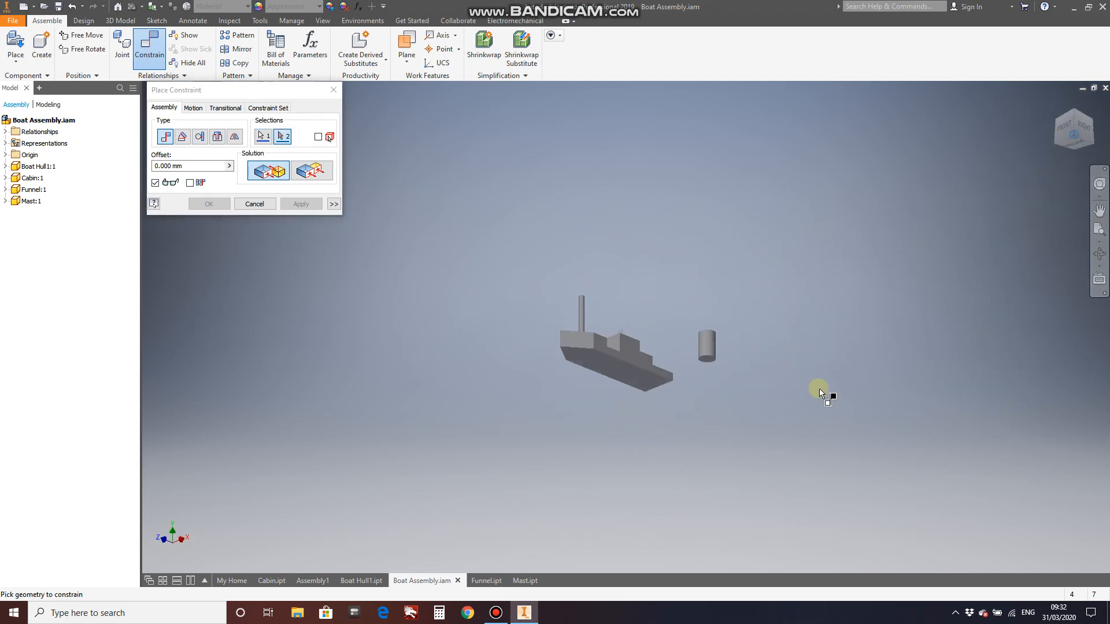
{"action": "left_click", "coordinate": [648, 333]}
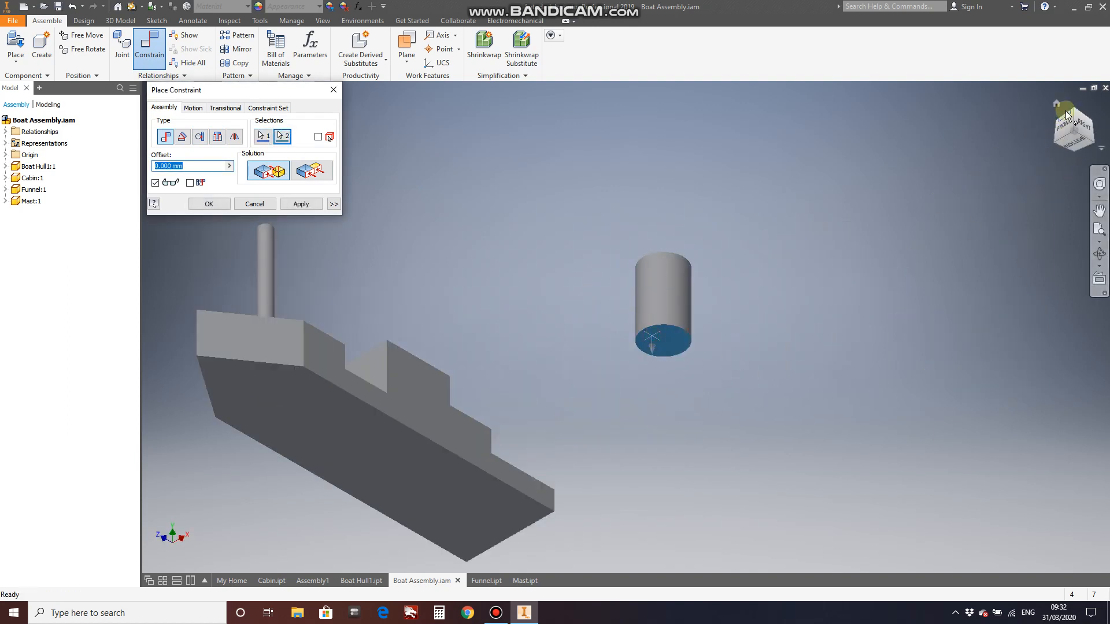
{"action": "left_click", "coordinate": [1070, 110]}
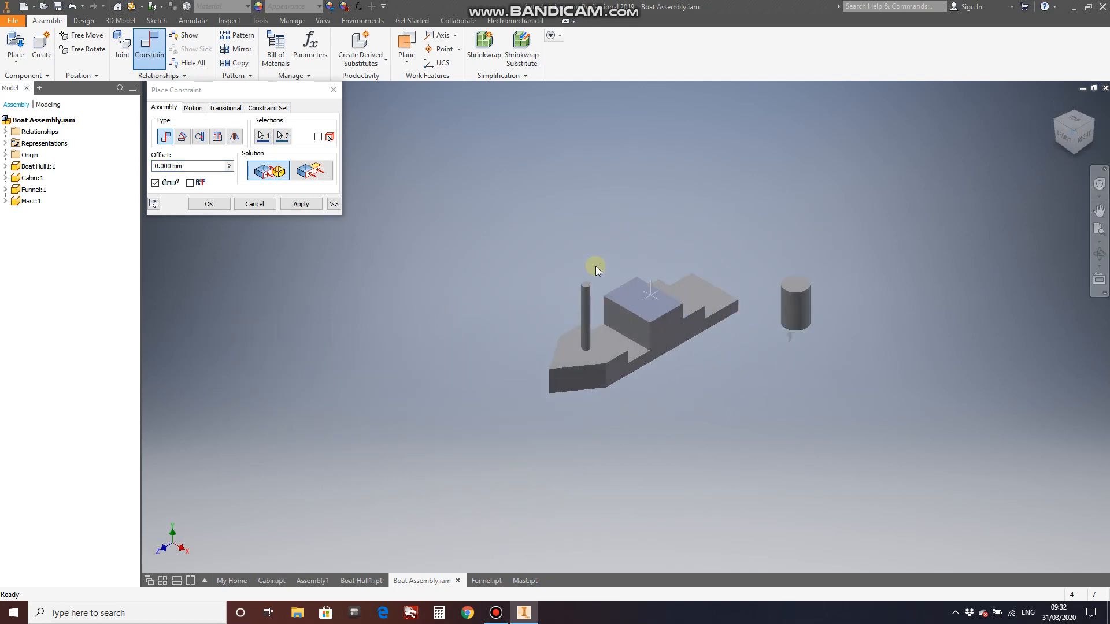
{"action": "left_click", "coordinate": [319, 205]}
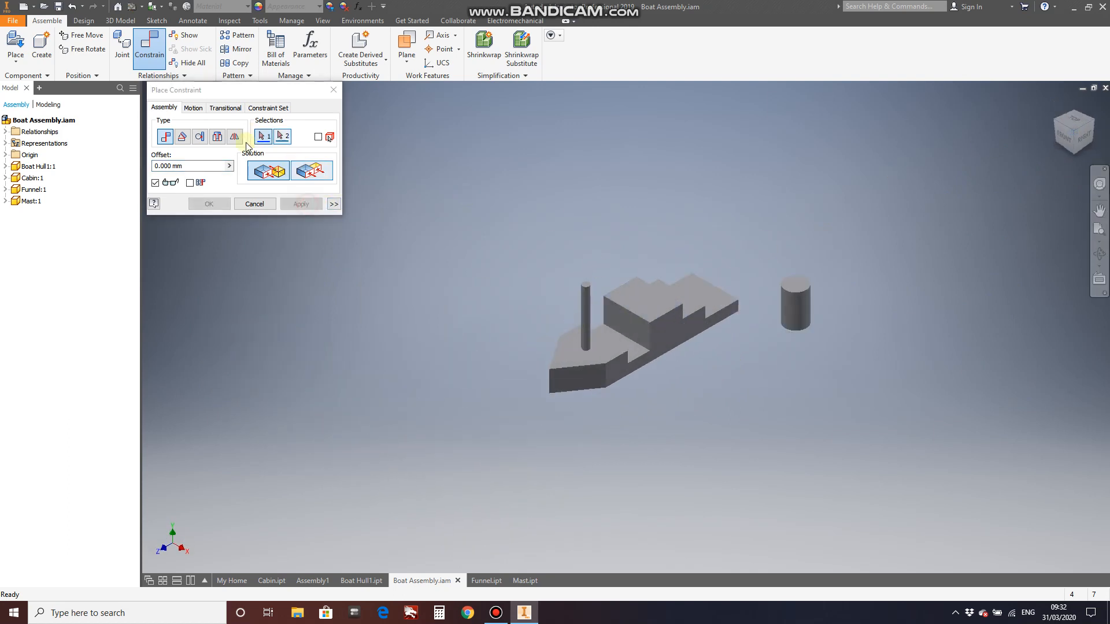
- Set up an outside tangent constraint between the funnel's cylindrical face and the cabin's front face with a -30 mm offset
{"action": "left_click", "coordinate": [199, 136]}
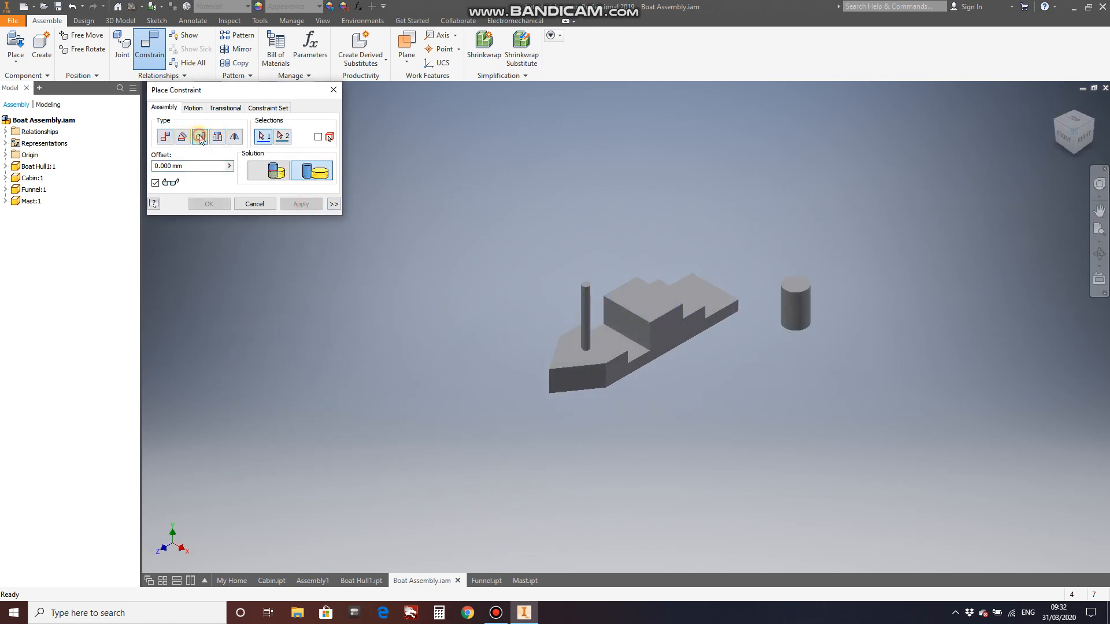
{"action": "left_click", "coordinate": [805, 317]}
{"action": "left_click", "coordinate": [624, 317]}
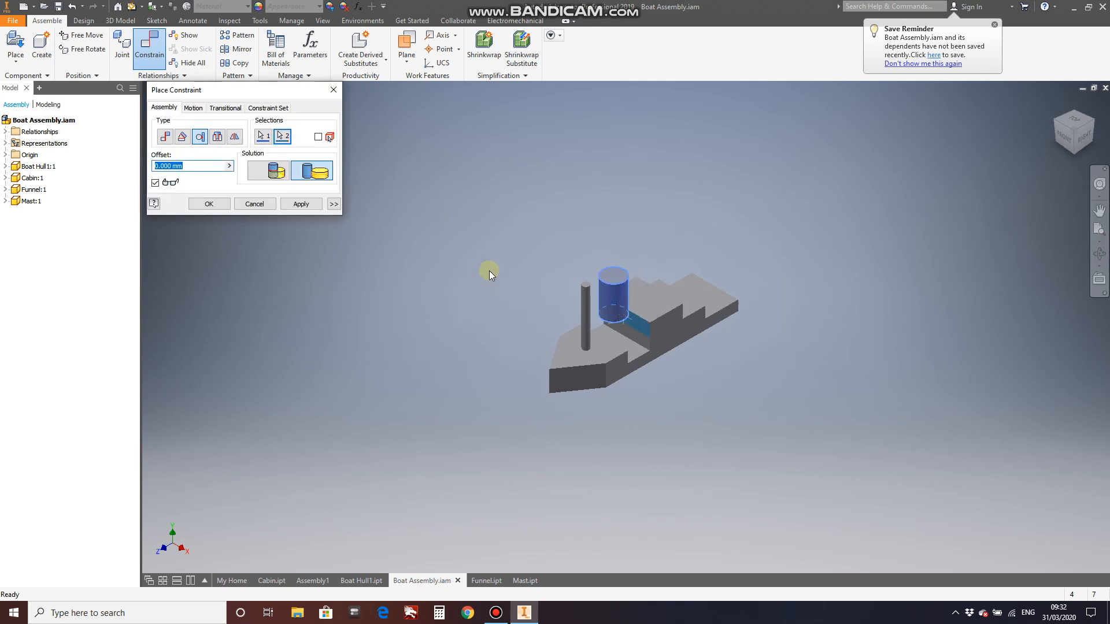
{"action": "scroll", "coordinate": [649, 312], "scroll_direction": "up", "scroll_amount": 3}
{"action": "scroll", "coordinate": [651, 311], "scroll_direction": "up", "scroll_amount": 5}
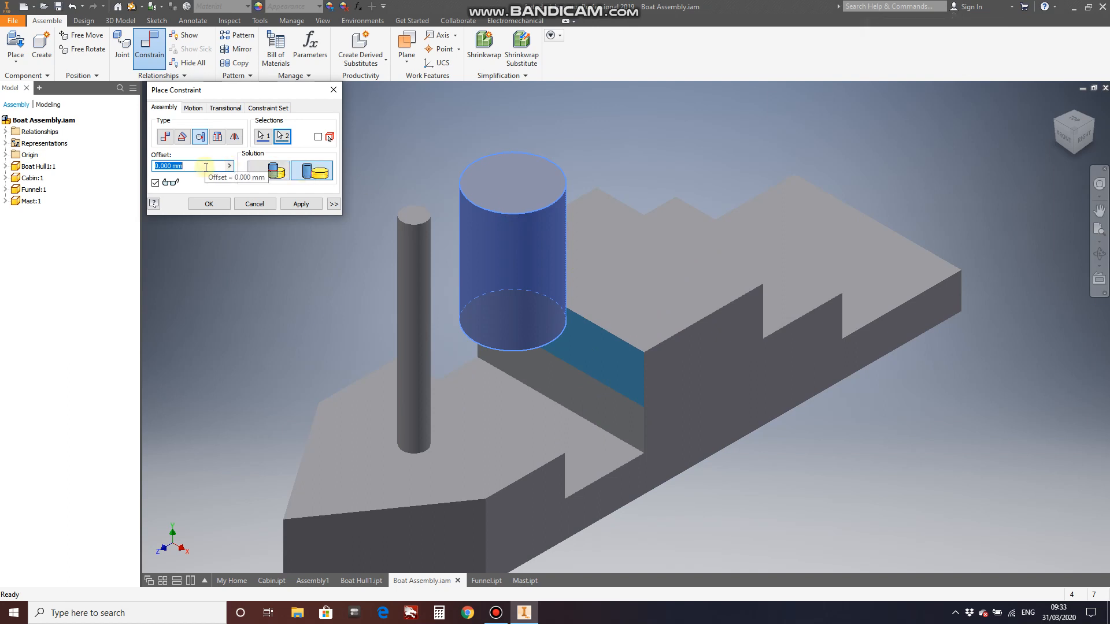
{"action": "key", "text": "BackSpace"}
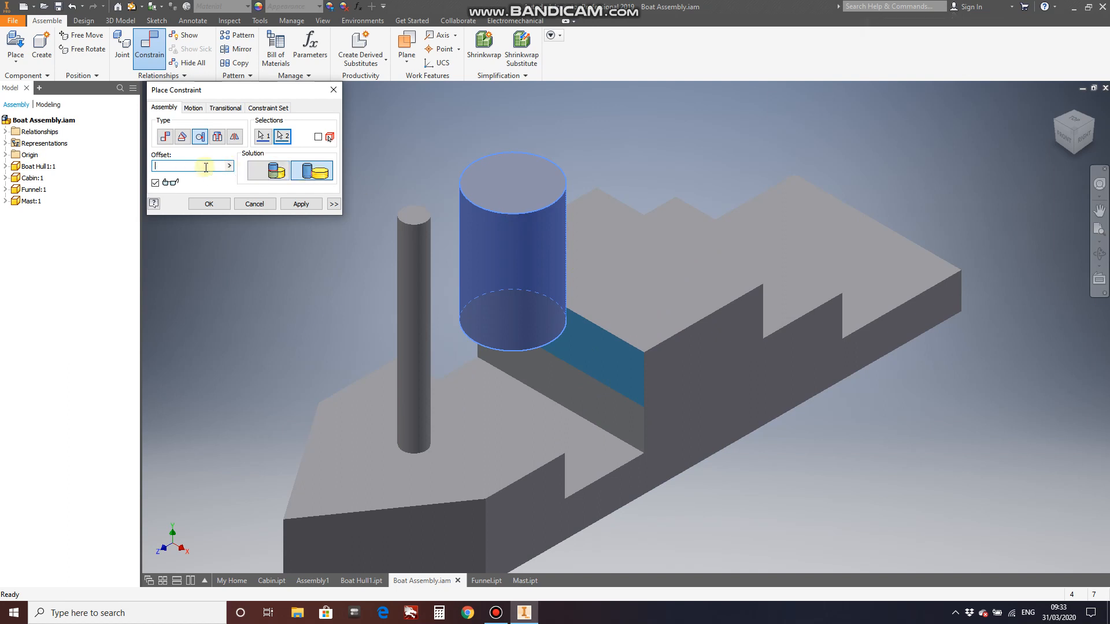
{"action": "type", "text": "-2"}
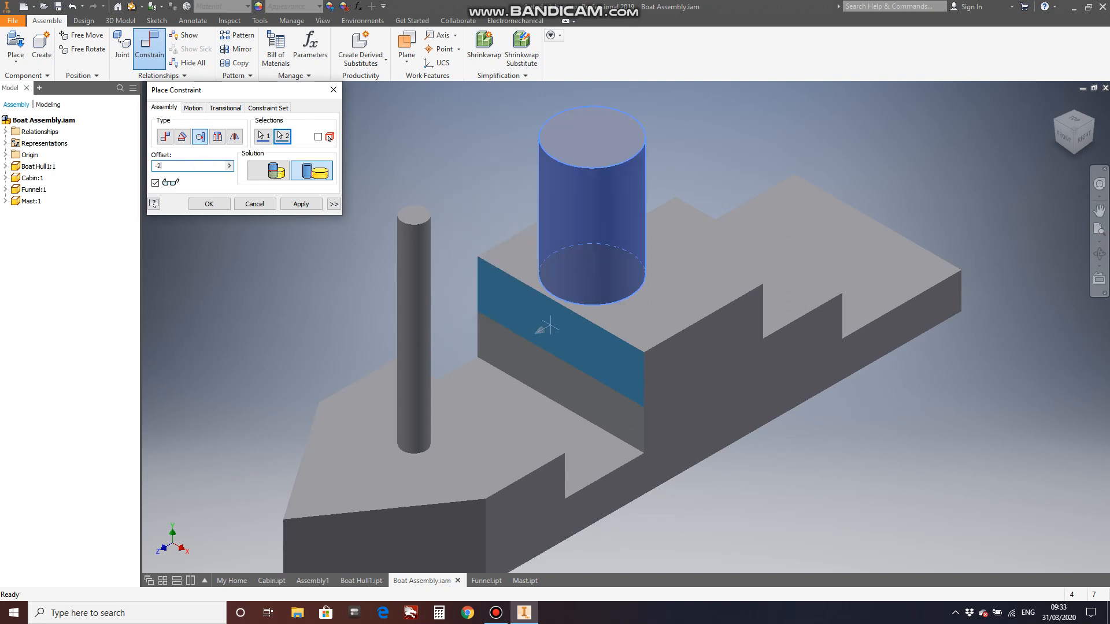
{"action": "type", "text": "0"}
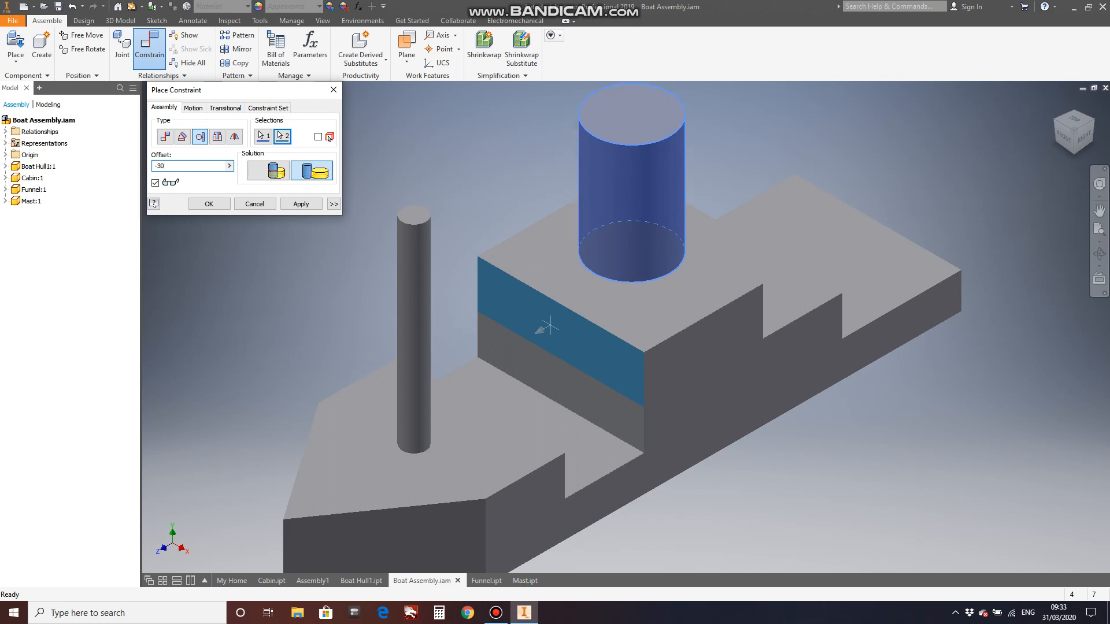
- Set the funnel's tangent offset from the cabin's front face to -25 mm and apply the constraint
{"action": "left_click", "coordinate": [1085, 138]}
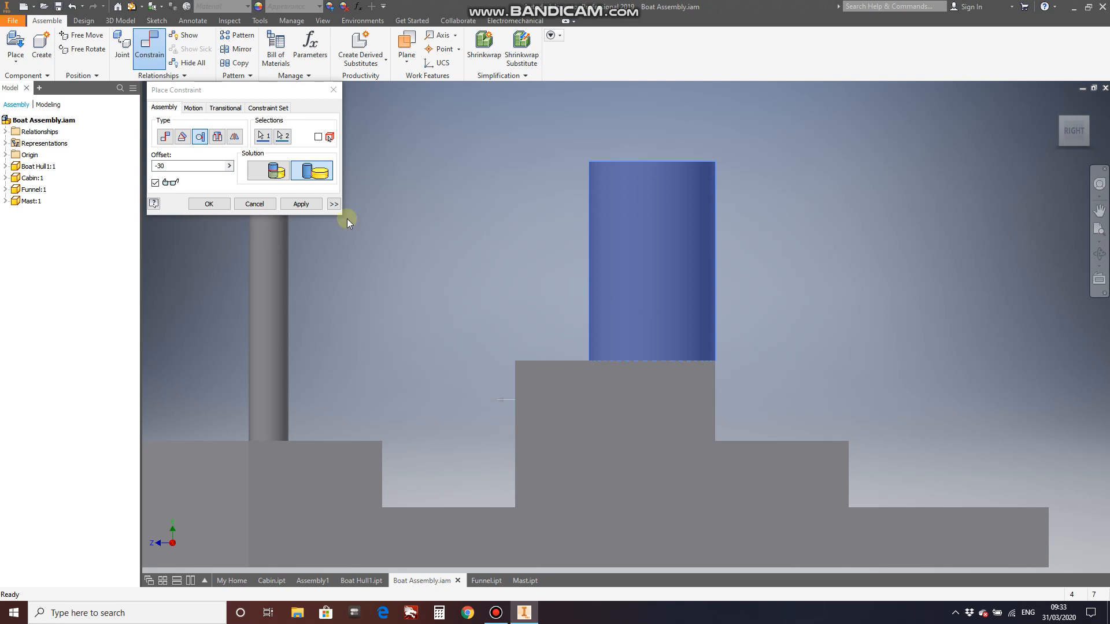
{"action": "left_click", "coordinate": [175, 166]}
{"action": "key", "text": "BackSpace"}
{"action": "key", "text": "BackSpace"}
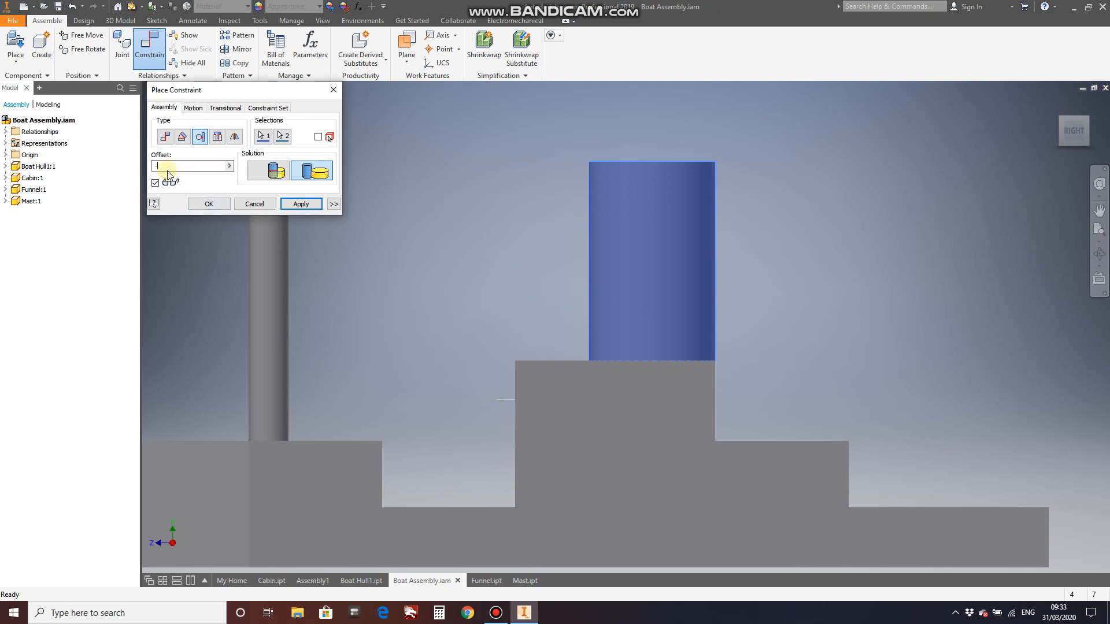
{"action": "type", "text": "25"}
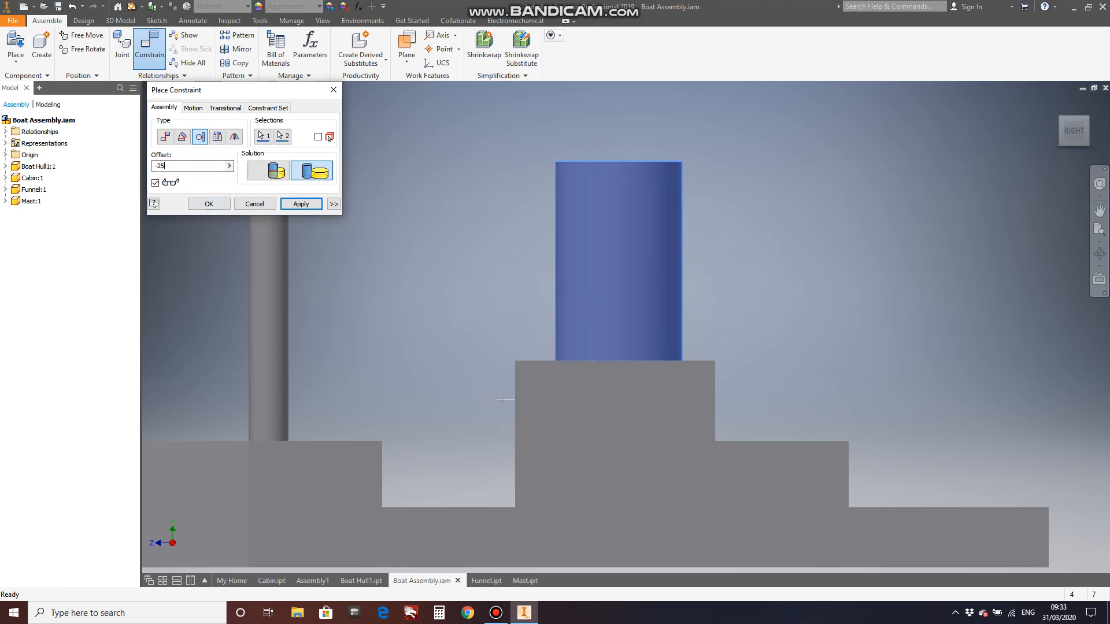
{"action": "key", "text": "Return"}
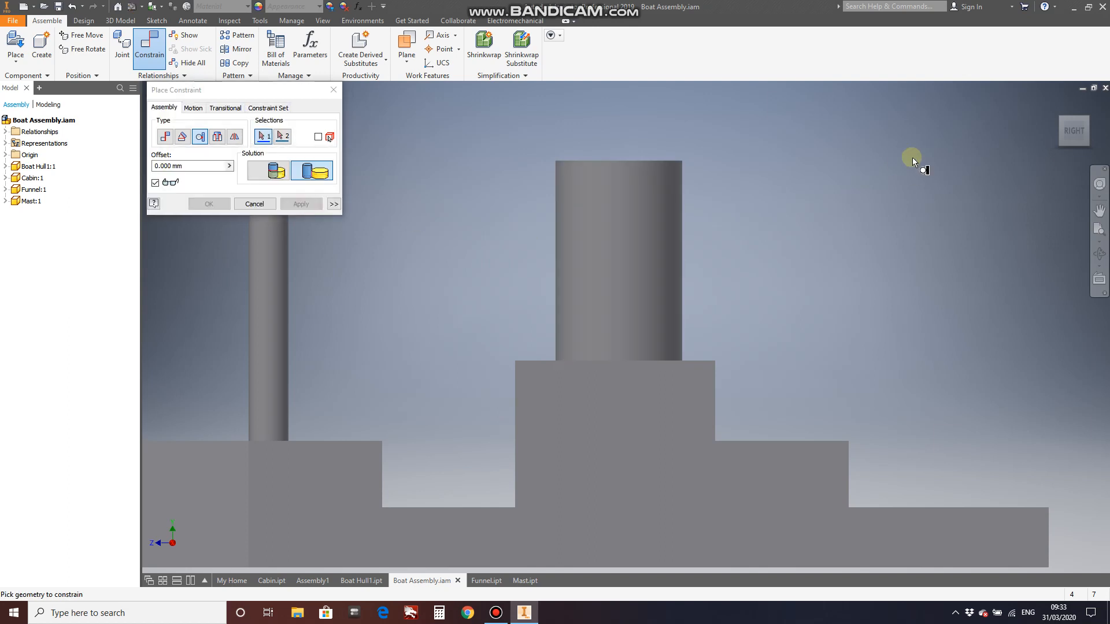
- Constrain the funnel's cylindrical face outside-tangent to the cabin's side face with a -30 mm offset, checking its centring from the front before applying
{"action": "left_click", "coordinate": [1061, 121]}
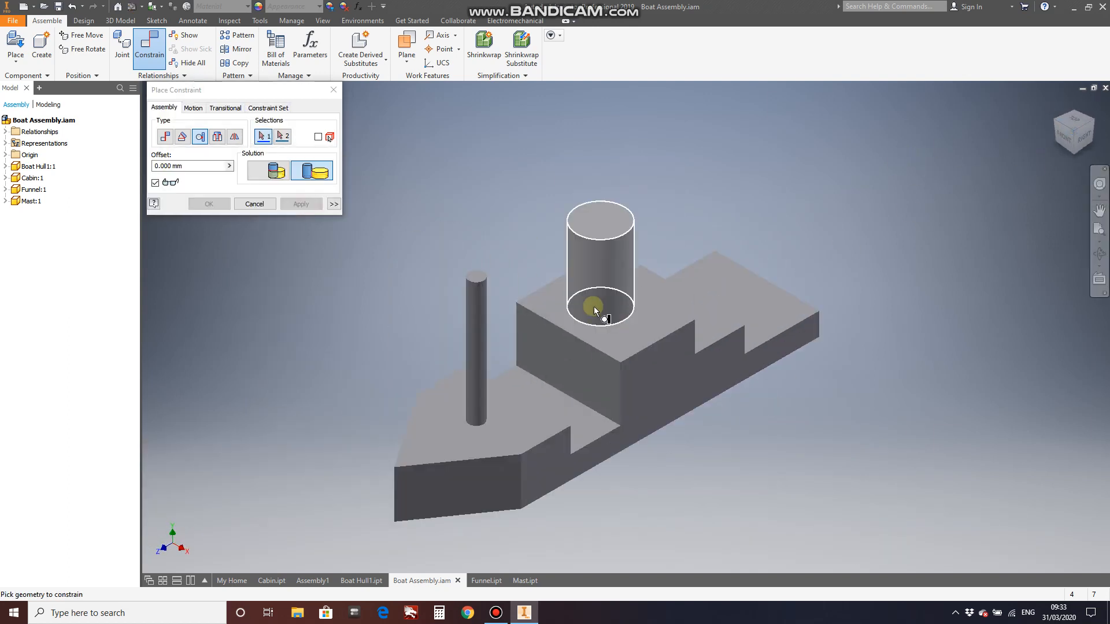
{"action": "left_click", "coordinate": [584, 276]}
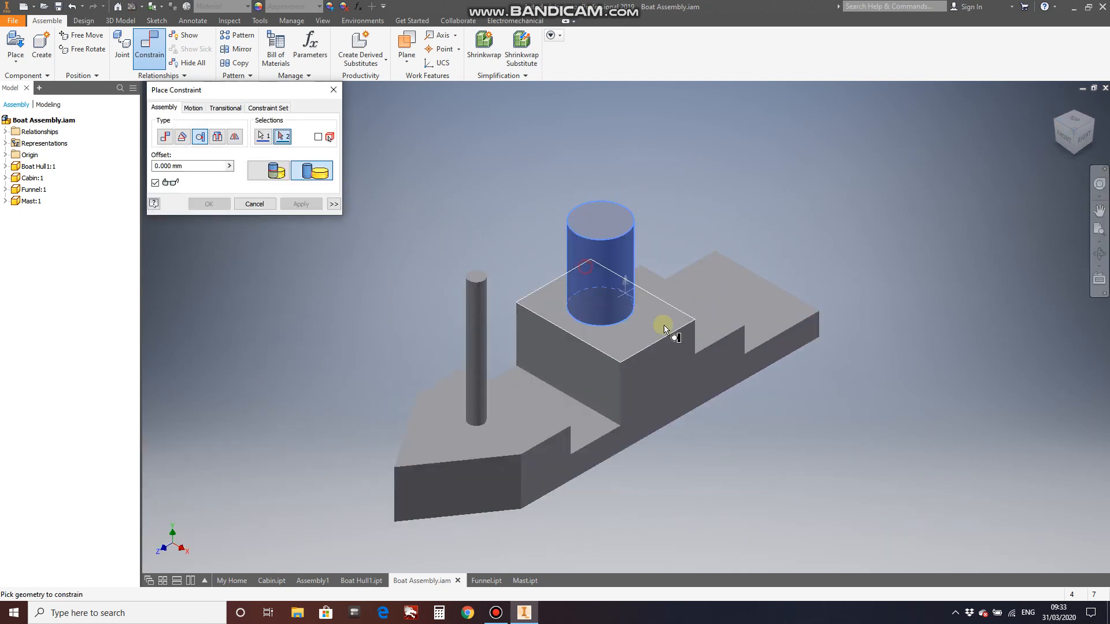
{"action": "left_click", "coordinate": [667, 361]}
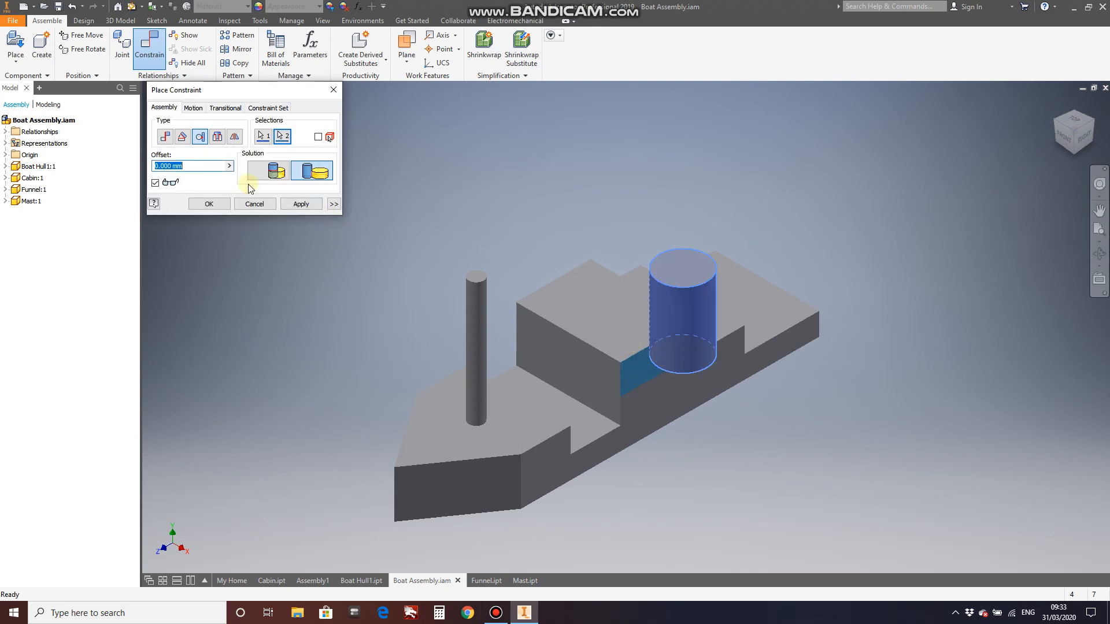
{"action": "type", "text": "-"}
{"action": "type", "text": "20"}
{"action": "key", "text": "BackSpace"}
{"action": "key", "text": "BackSpace"}
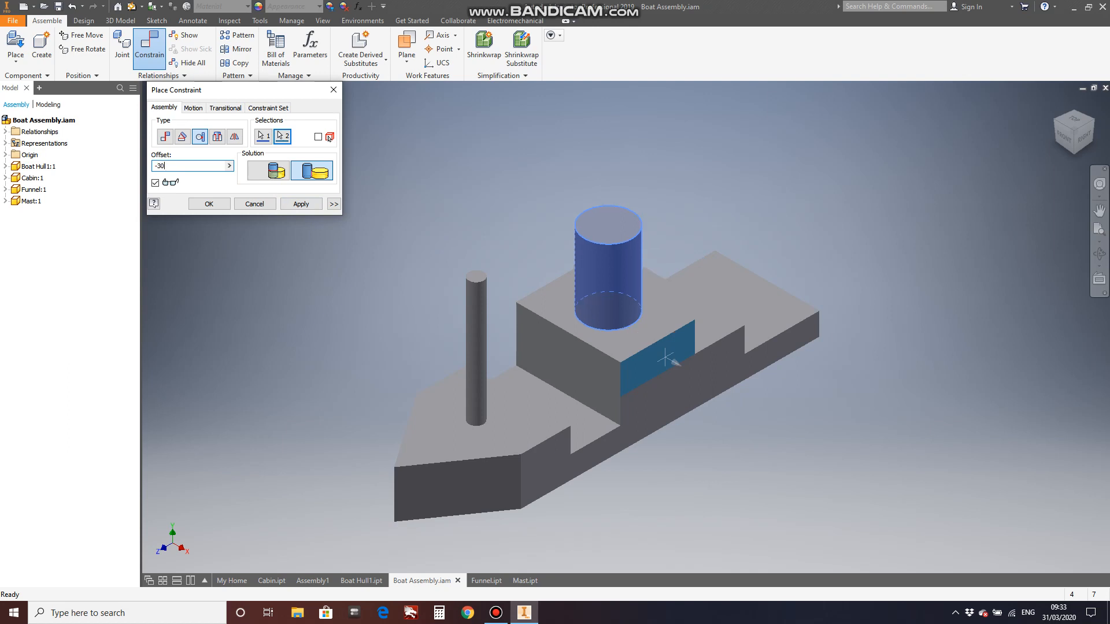
{"action": "left_click", "coordinate": [1066, 140]}
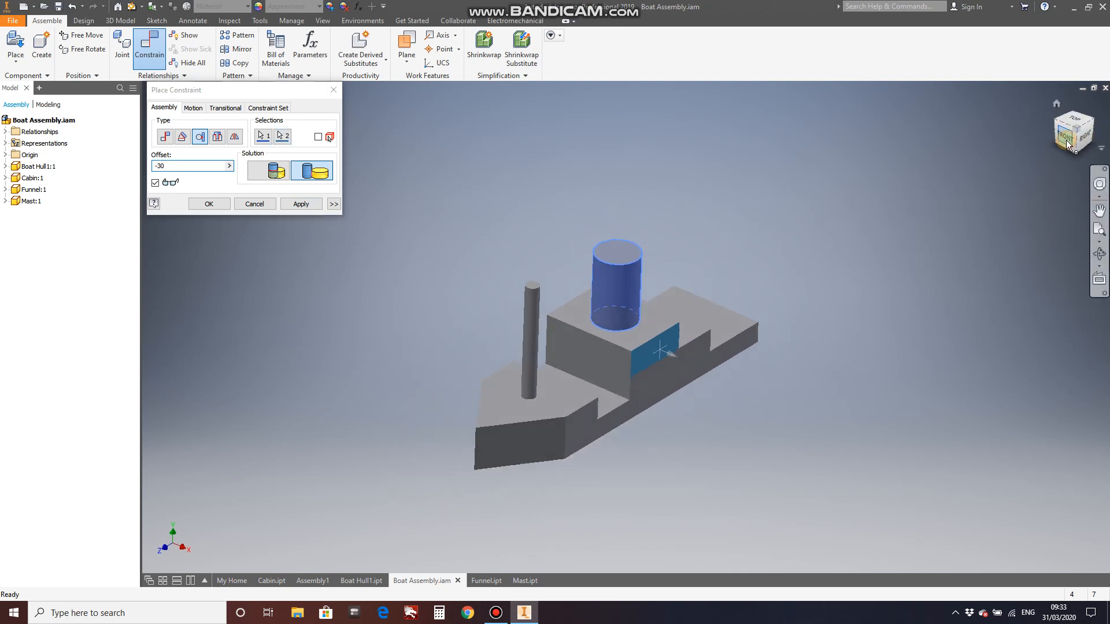
{"action": "scroll", "coordinate": [624, 321], "scroll_direction": "up", "scroll_amount": 8}
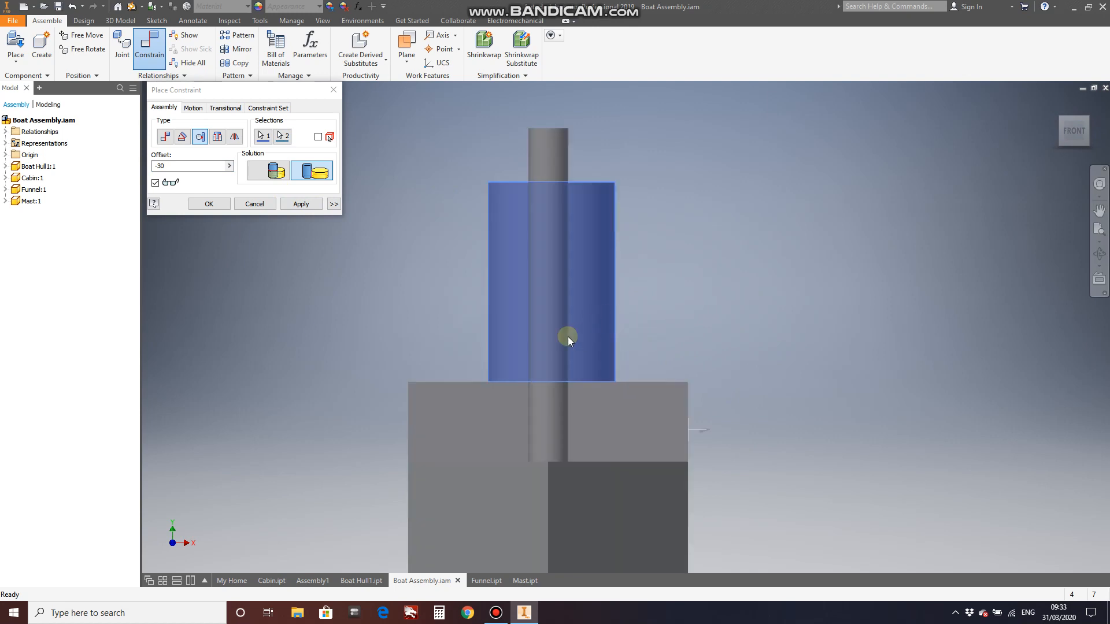
{"action": "left_click", "coordinate": [302, 204]}
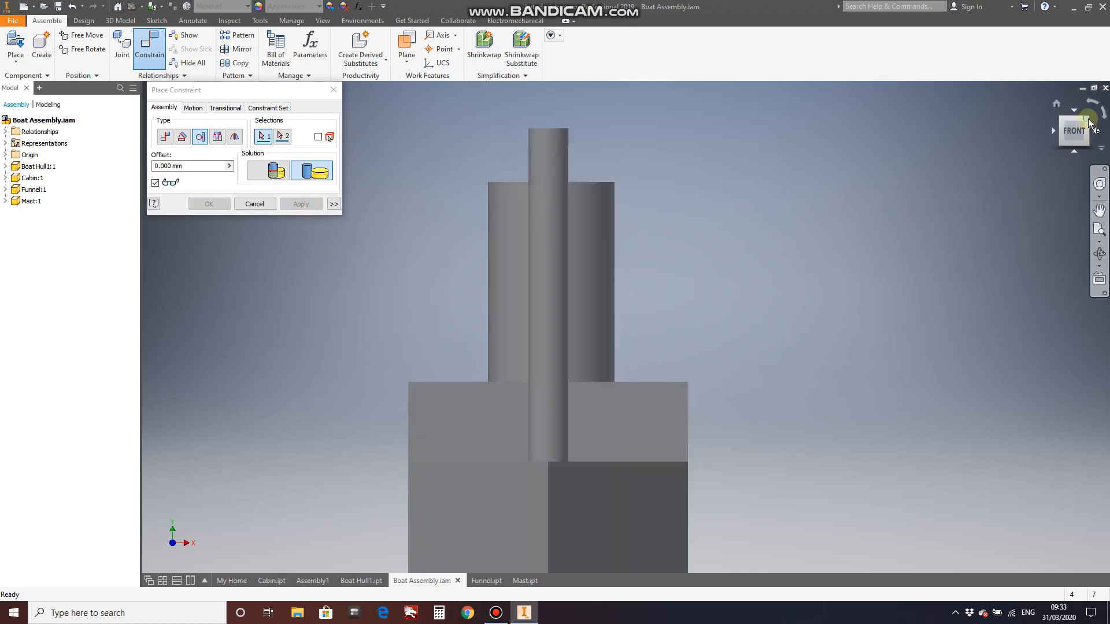
{"action": "left_click", "coordinate": [1088, 118]}
{"action": "scroll", "coordinate": [647, 319], "scroll_direction": "up", "scroll_amount": 6}
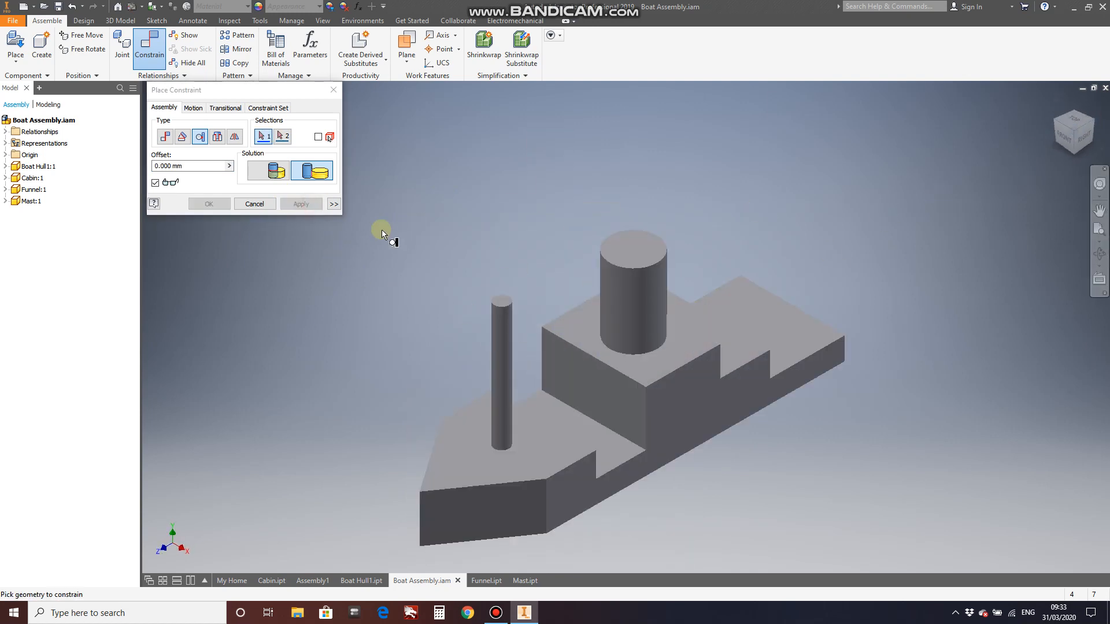